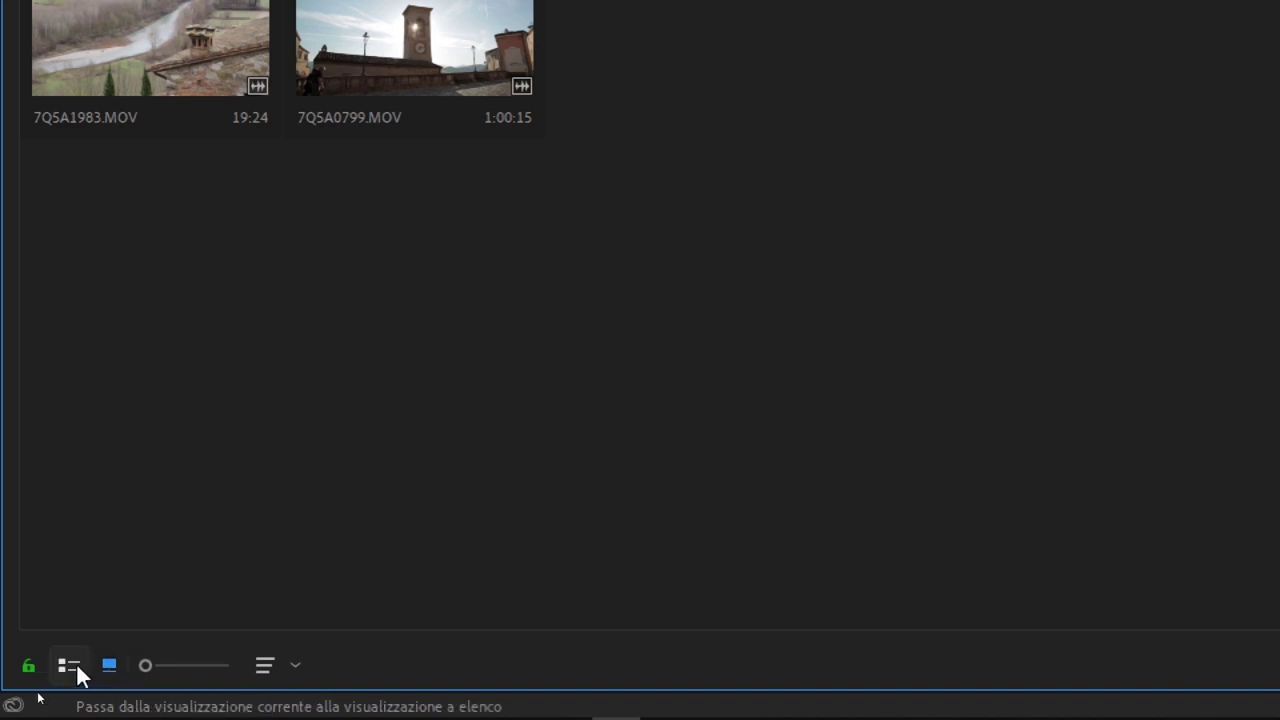
Show project items in list view with columns, then expand the ciao bin to reveal Poppi_paesaggio.JPG.
left_click(70, 668)
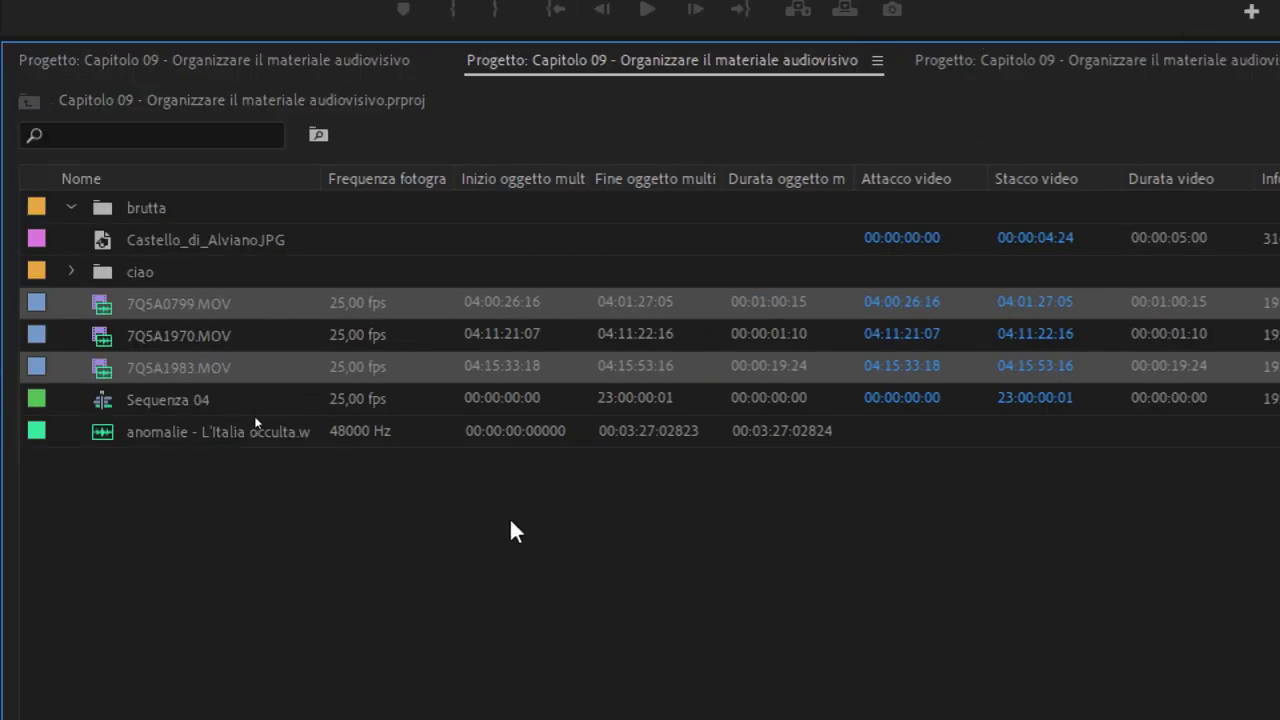
left_click(250, 422)
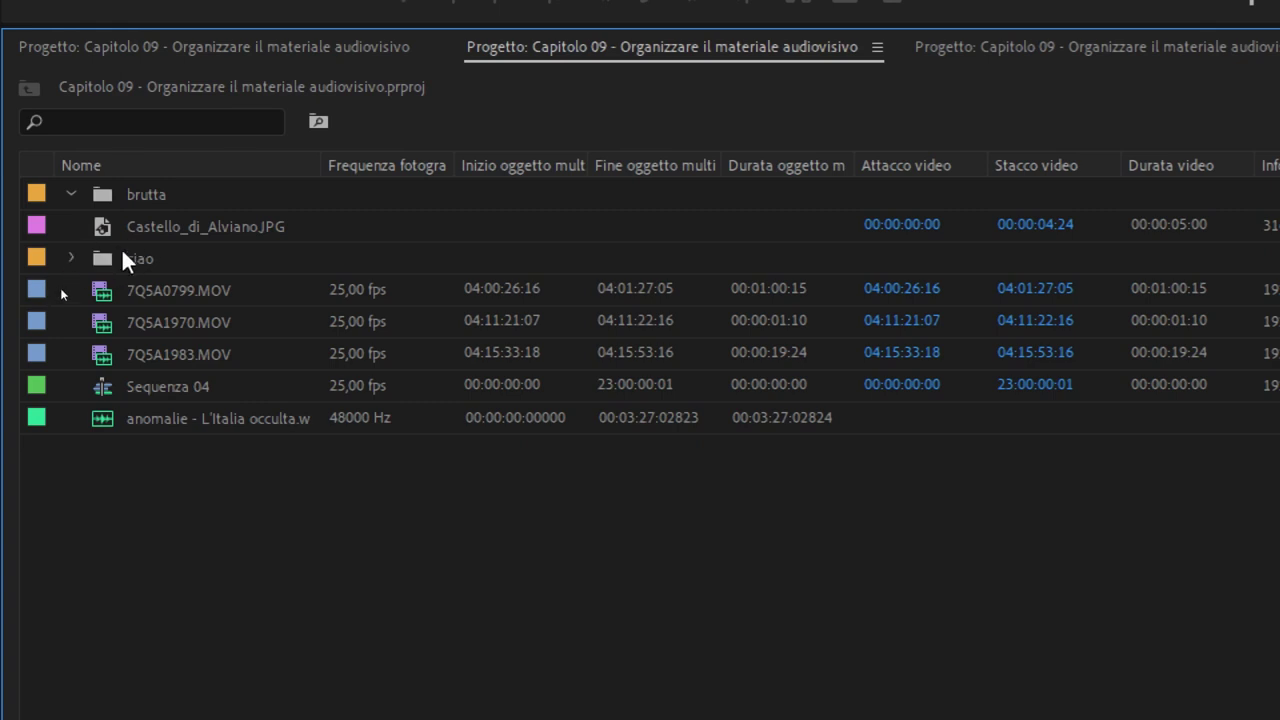
left_click(72, 258)
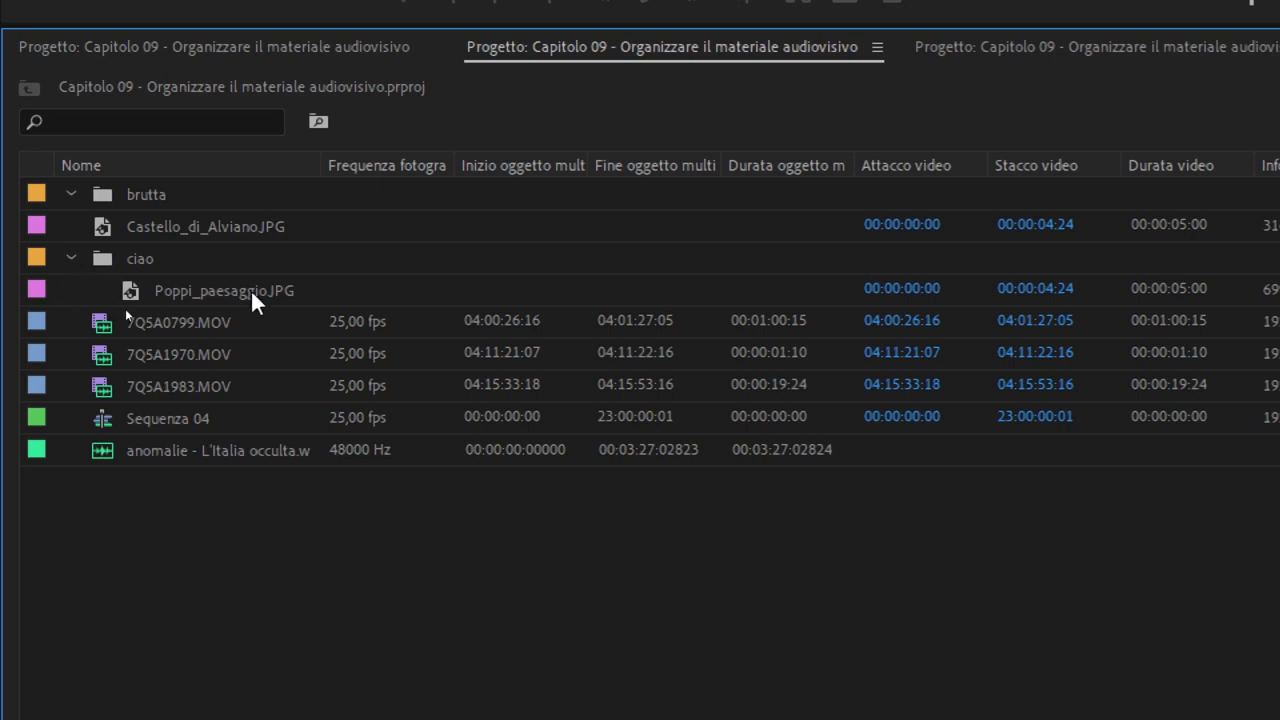
Drag the three MOV clips, Sequenza 04 and the anomalie audio file into the brutta bin.
left_click(65, 193)
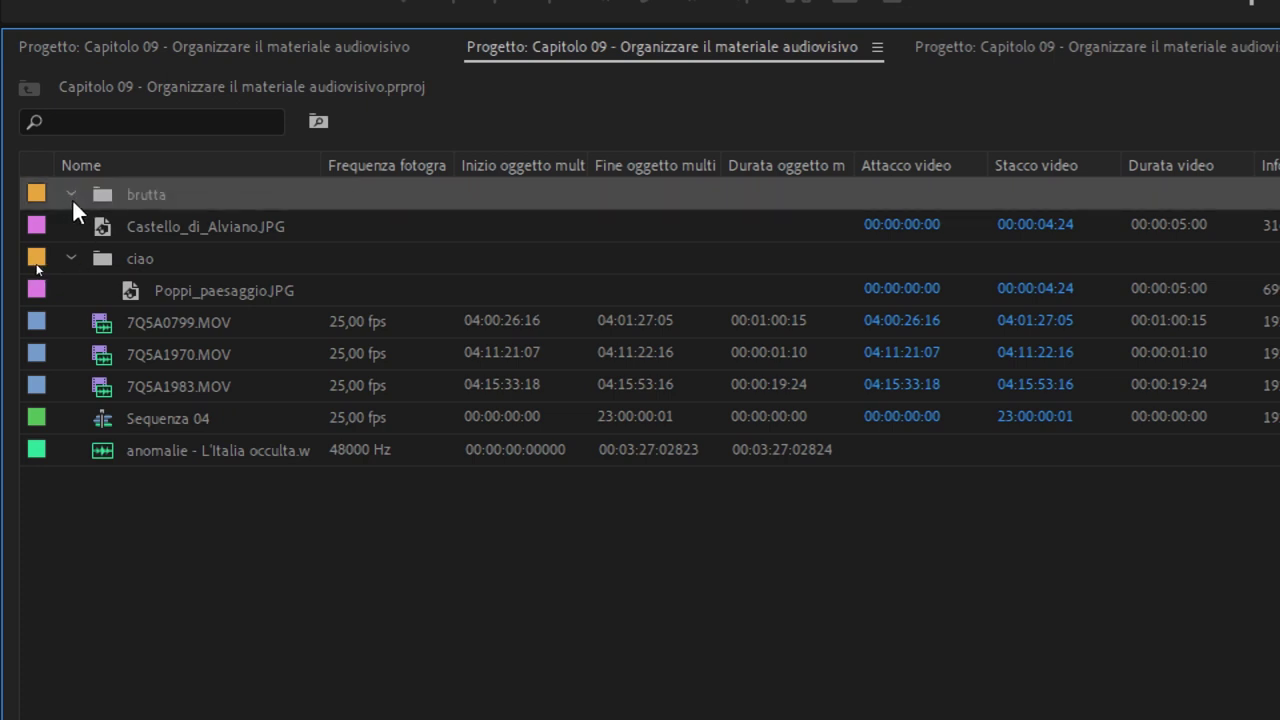
mouse_move(262, 533)
left_mouse_down()
mouse_move(143, 297)
mouse_move(157, 317)
left_mouse_up()
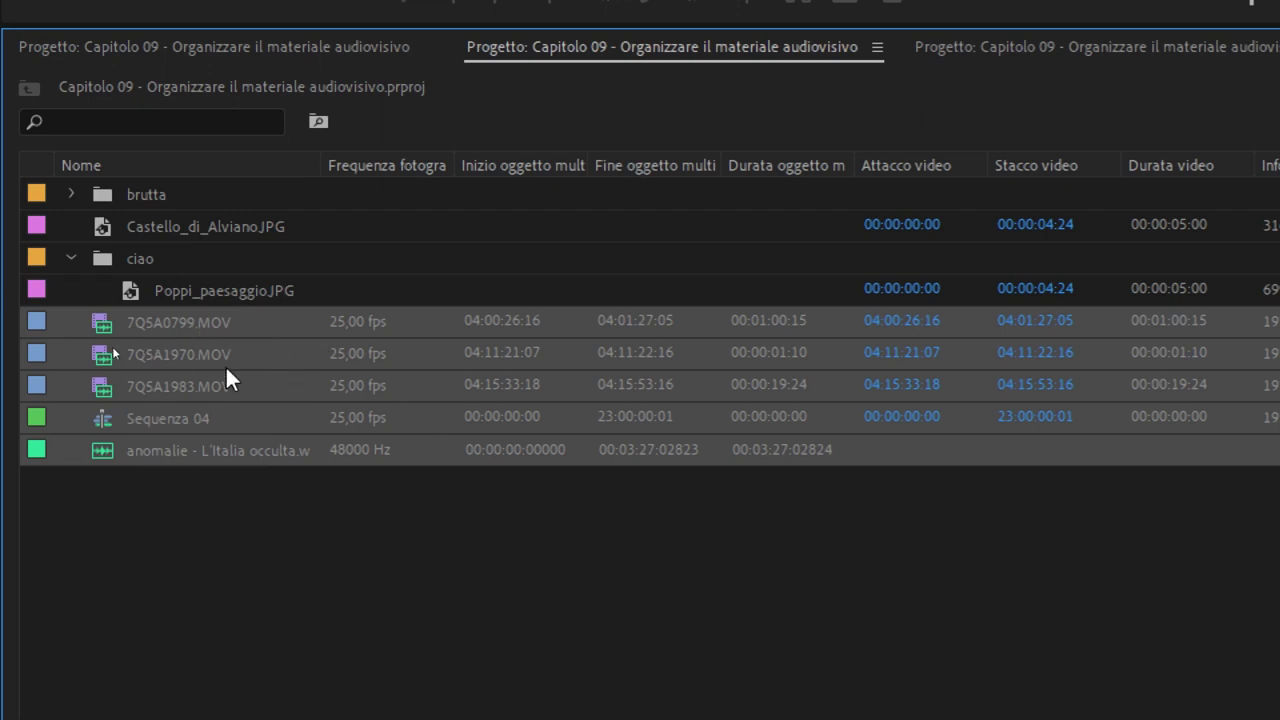
left_click_drag(223, 322, 161, 197)
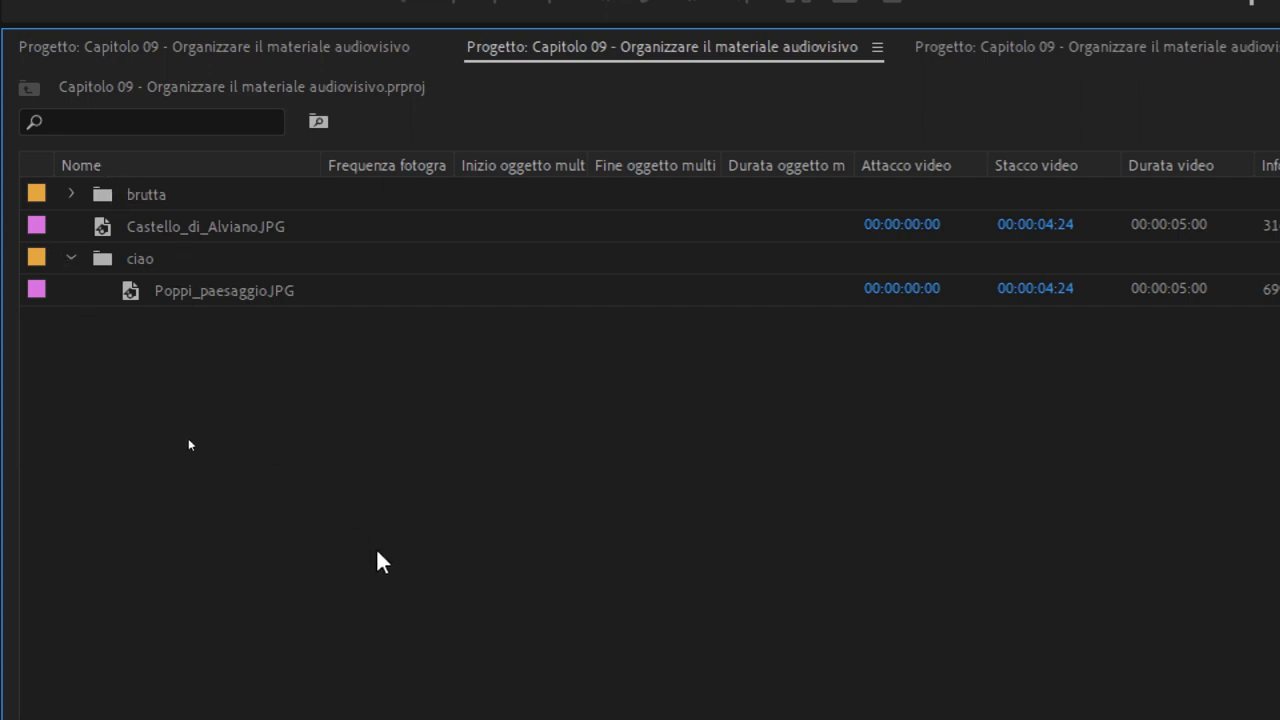
Expand the brutta bin to confirm the moved items are inside.
left_click(140, 194)
left_click(71, 194)
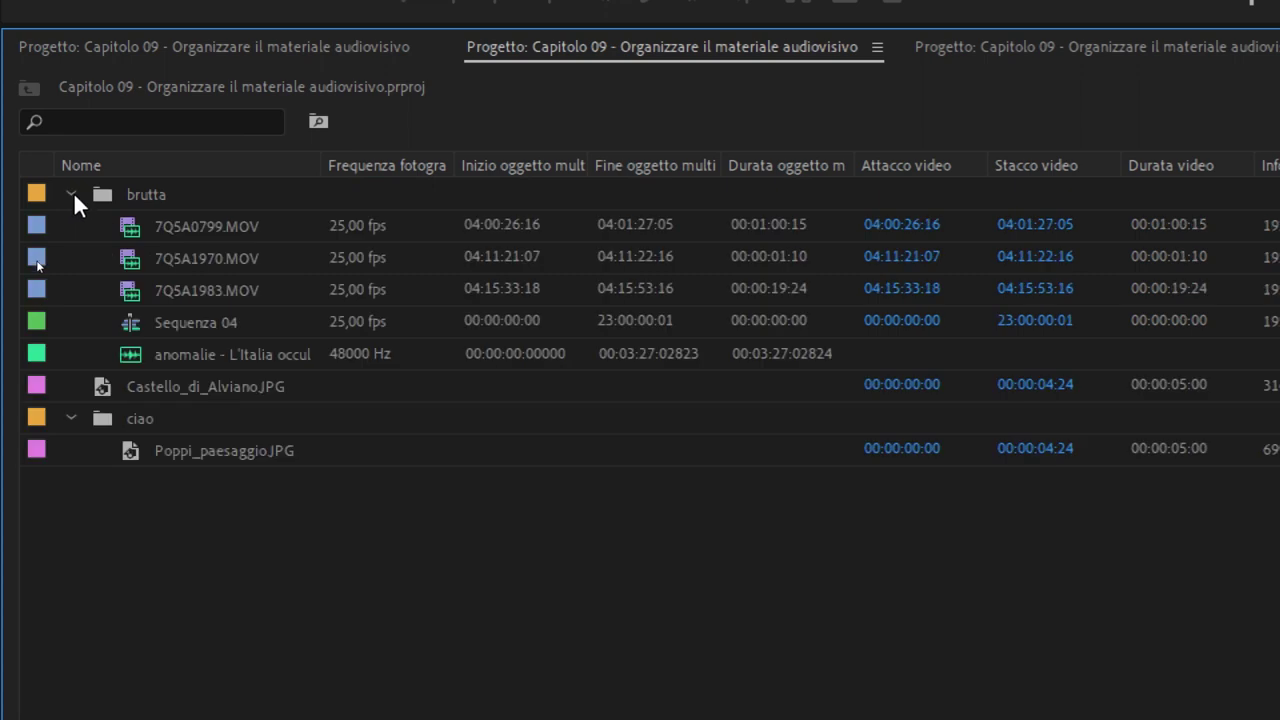
left_click(70, 194)
left_click(71, 194)
left_click(71, 194)
left_click(70, 194)
left_click(70, 194)
left_click(70, 194)
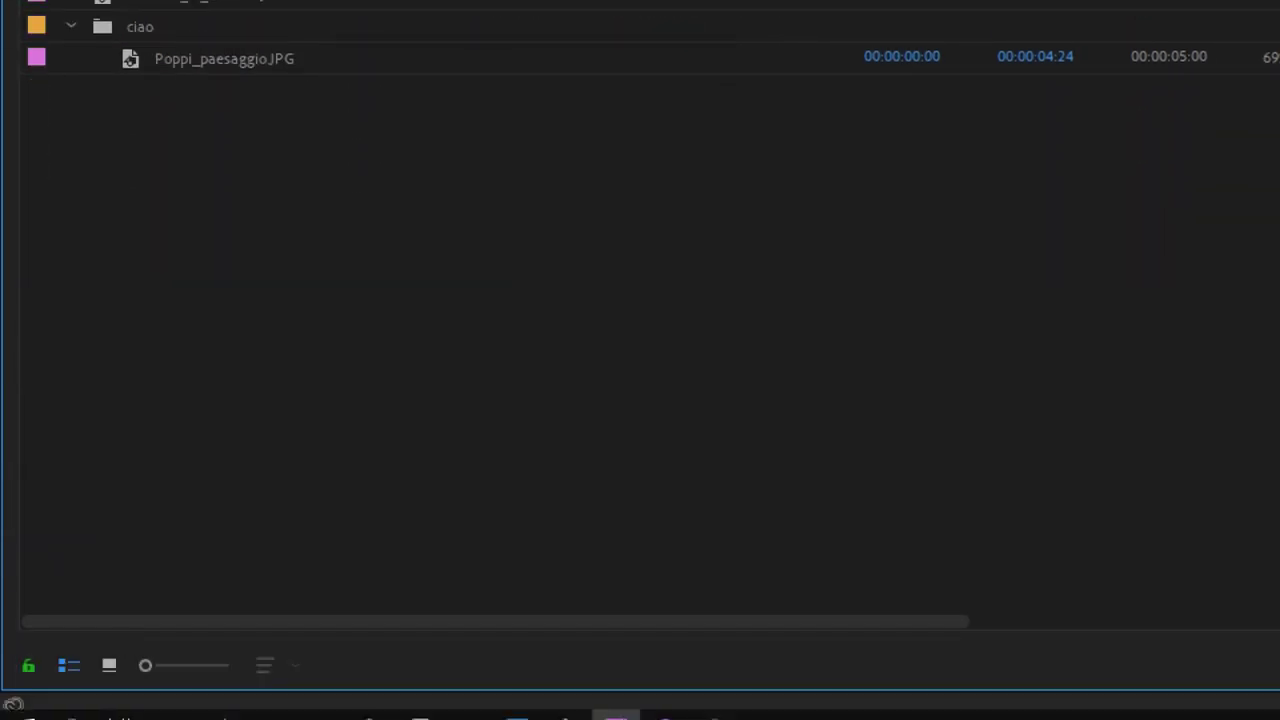
Return to list view and widen the Frequenza fotogrammi, Inizio, Fine and Durata oggetto multimediale columns.
left_click(108, 664)
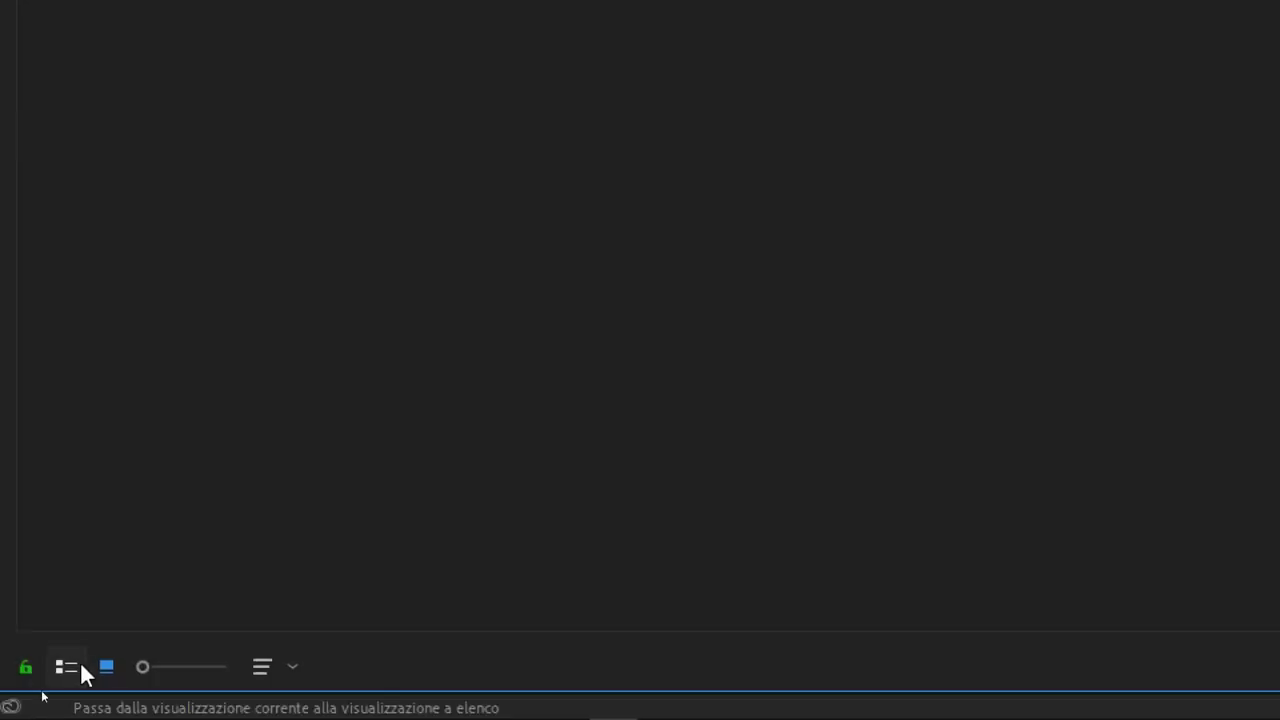
left_click(78, 666)
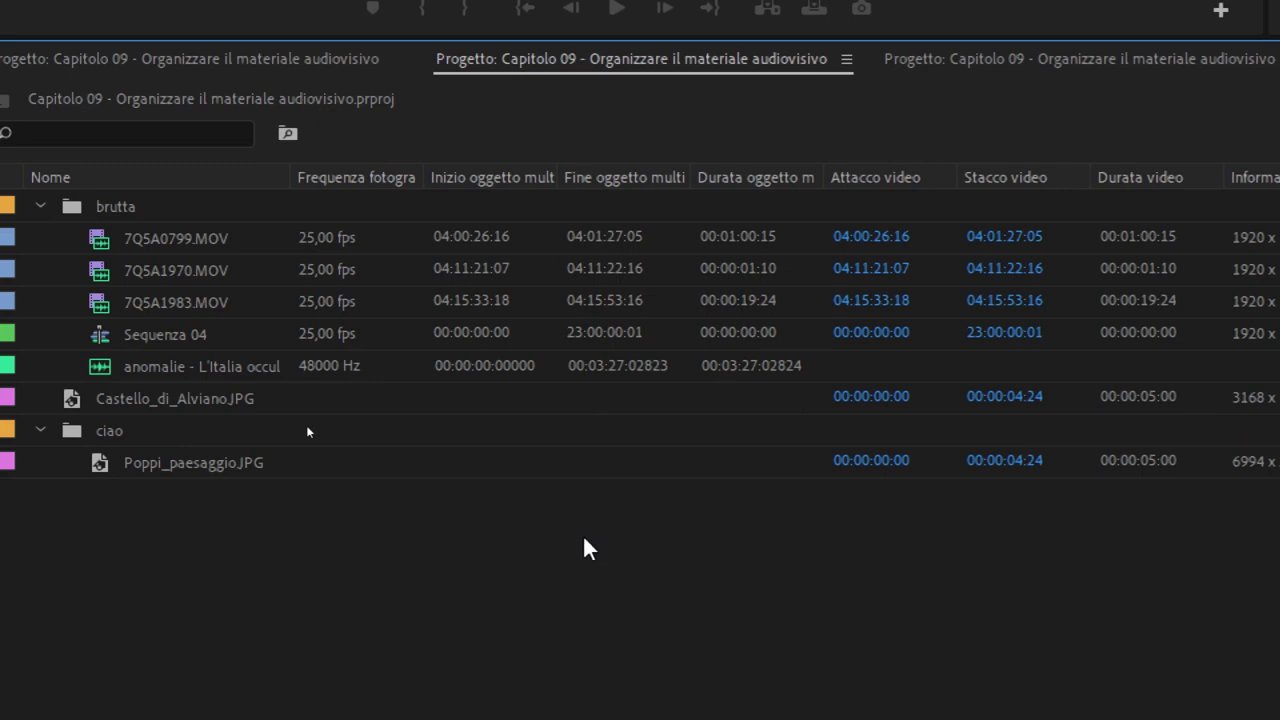
left_click_drag(422, 190, 441, 184)
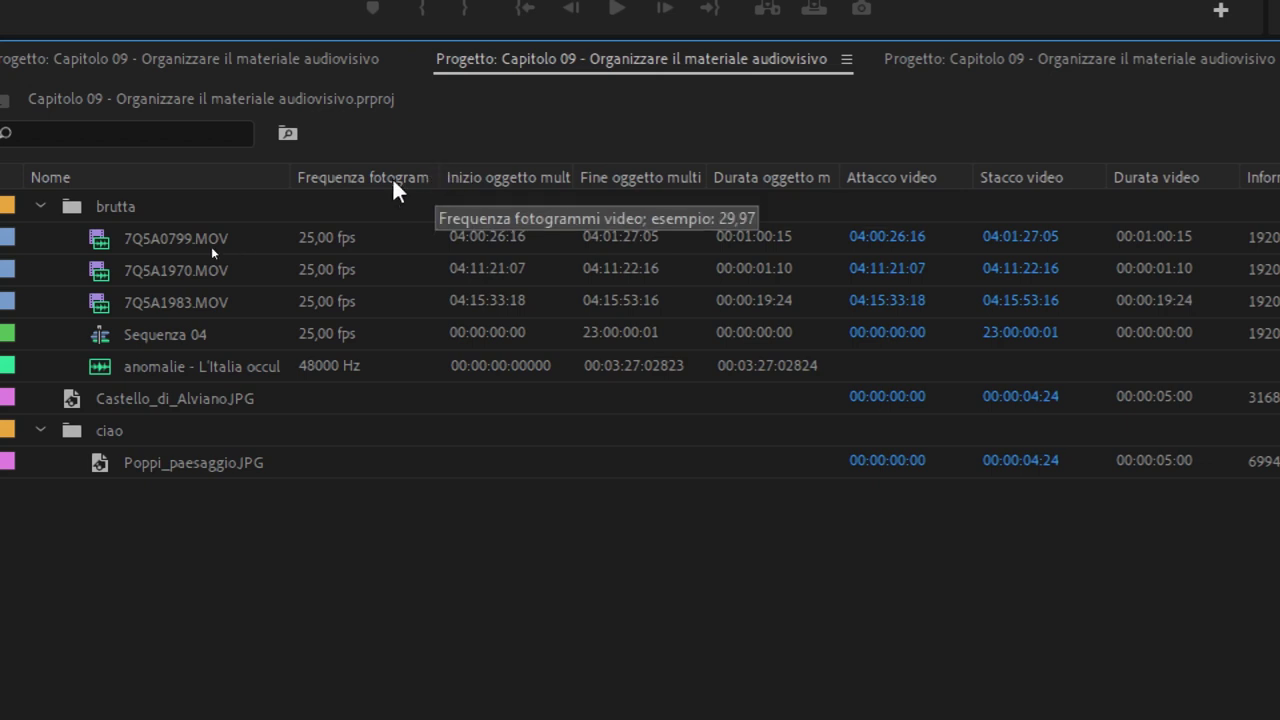
mouse_move(437, 177)
left_mouse_down()
mouse_move(416, 177)
mouse_move(500, 177)
left_mouse_up()
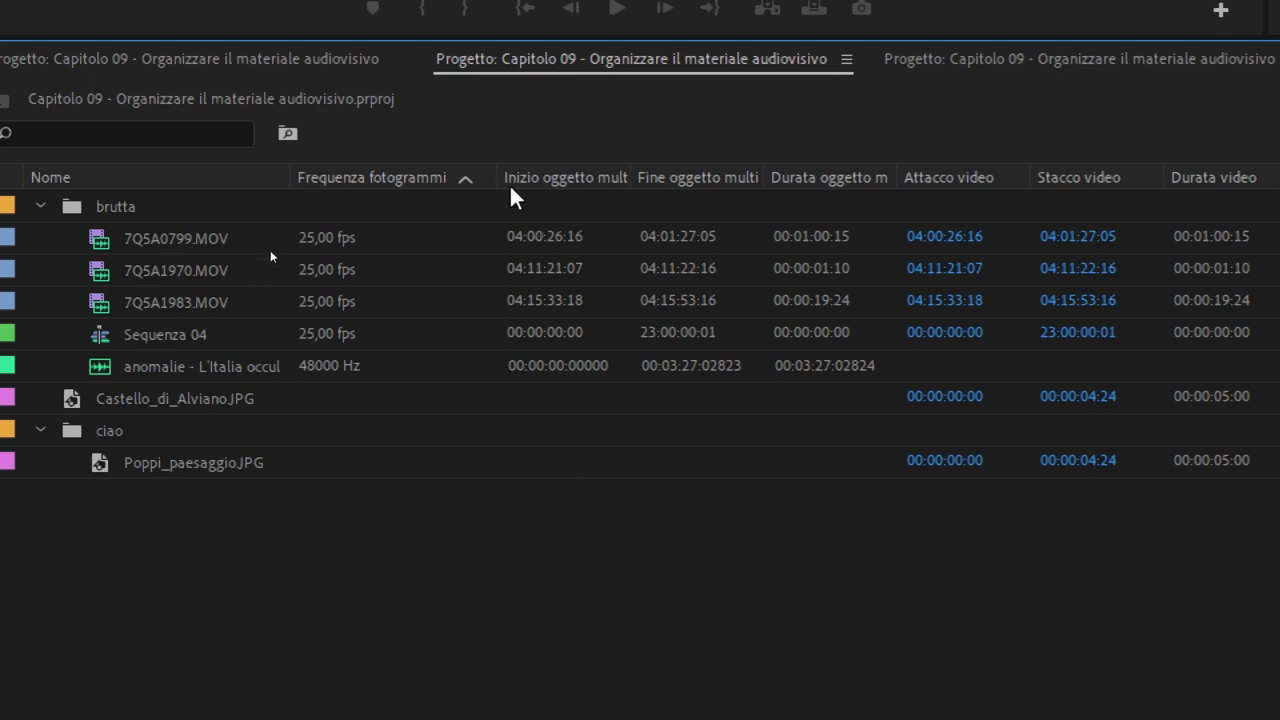
left_click_drag(633, 172, 687, 172)
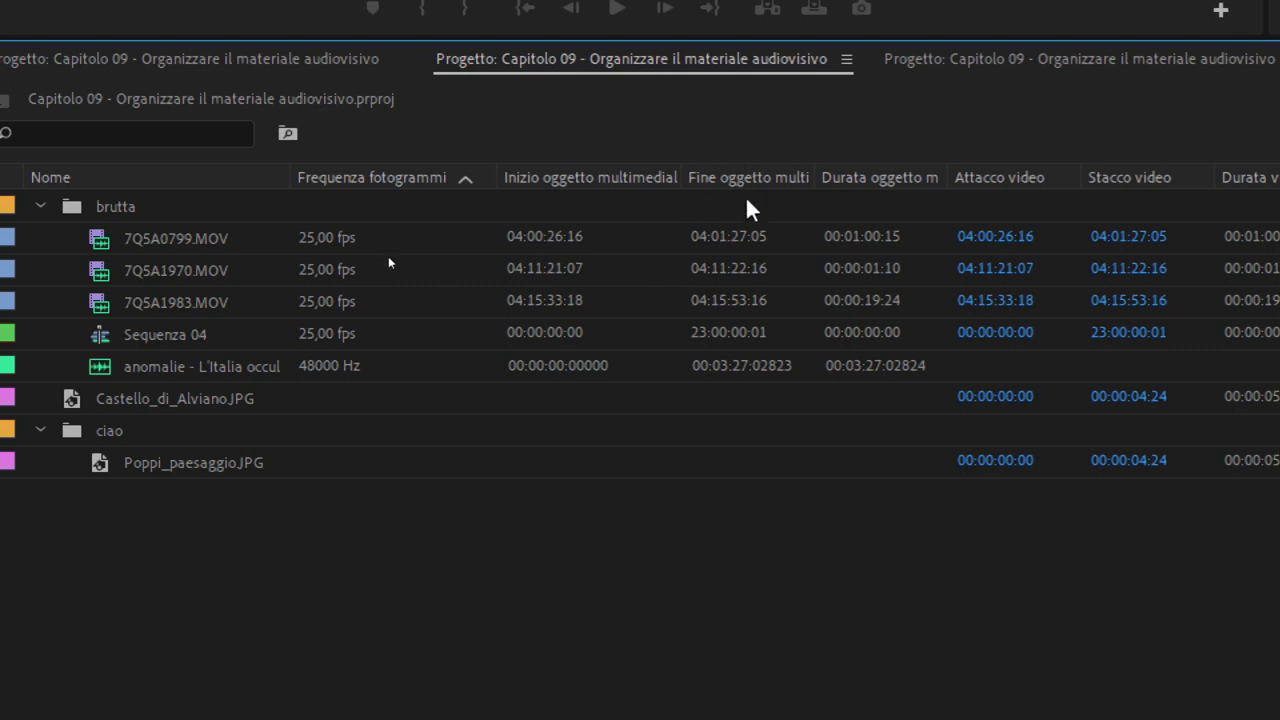
left_click_drag(815, 177, 876, 177)
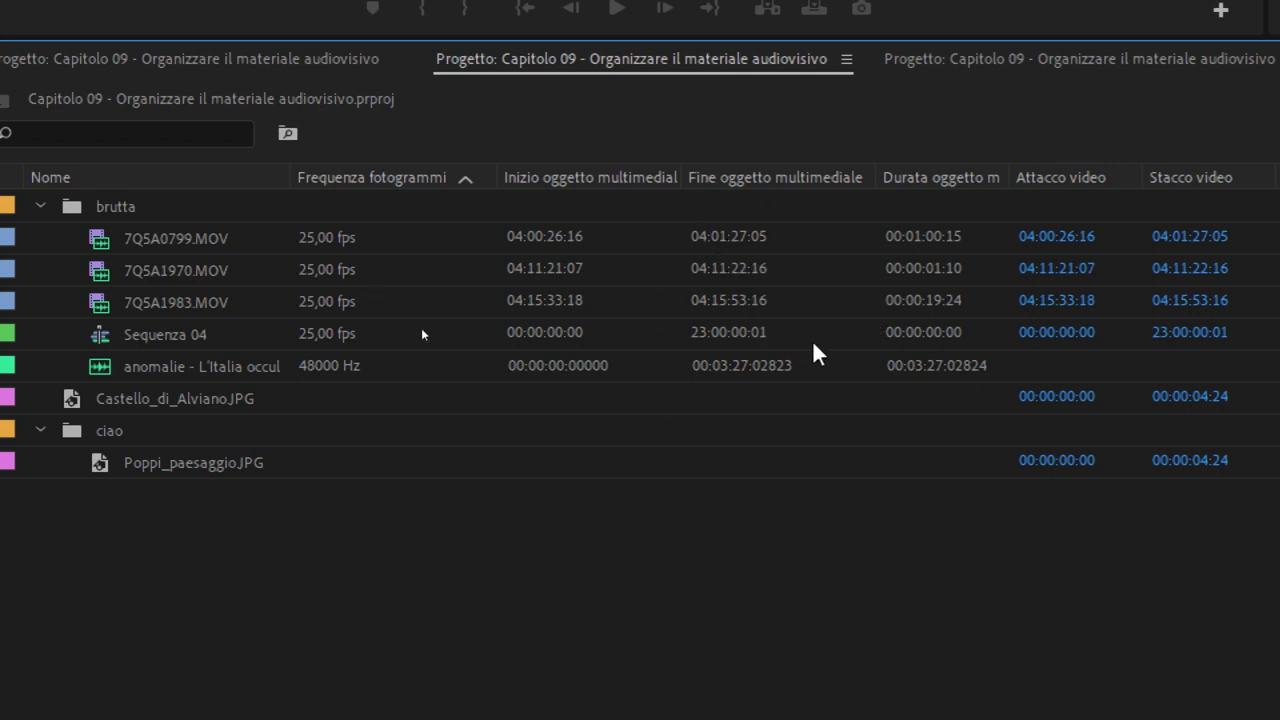
left_click_drag(1008, 177, 1101, 177)
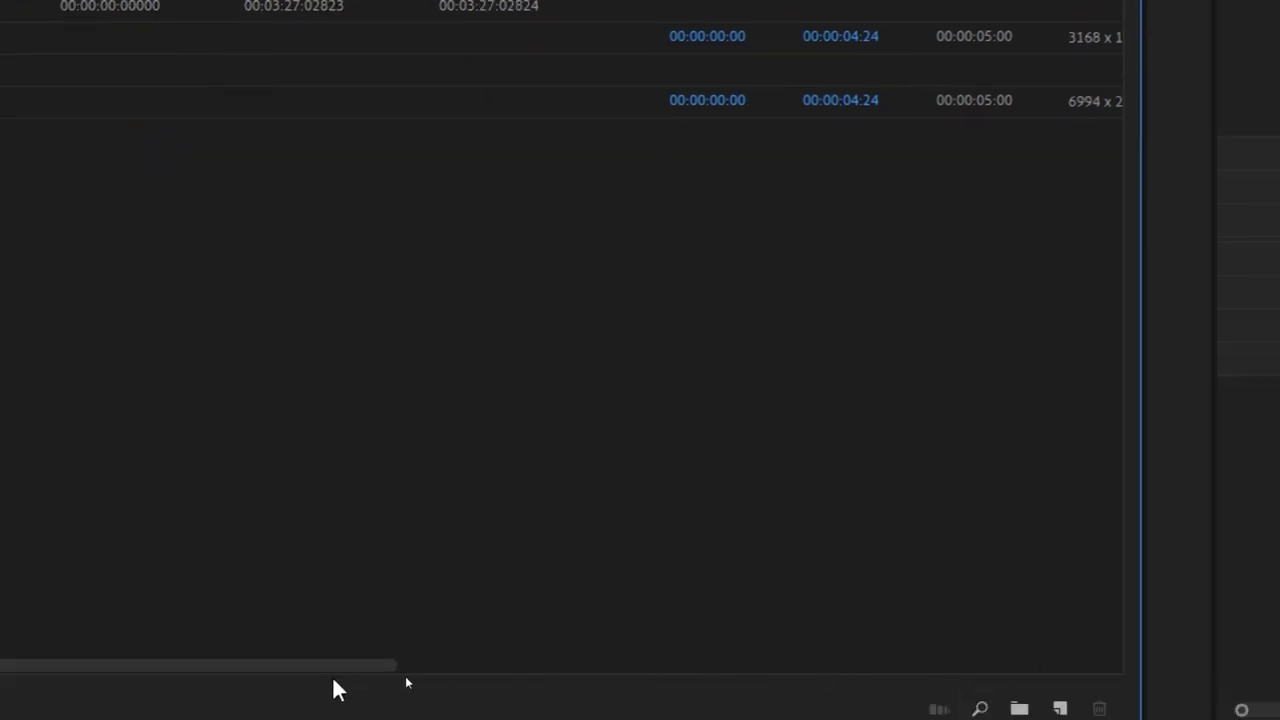
left_click_drag(337, 665, 742, 642)
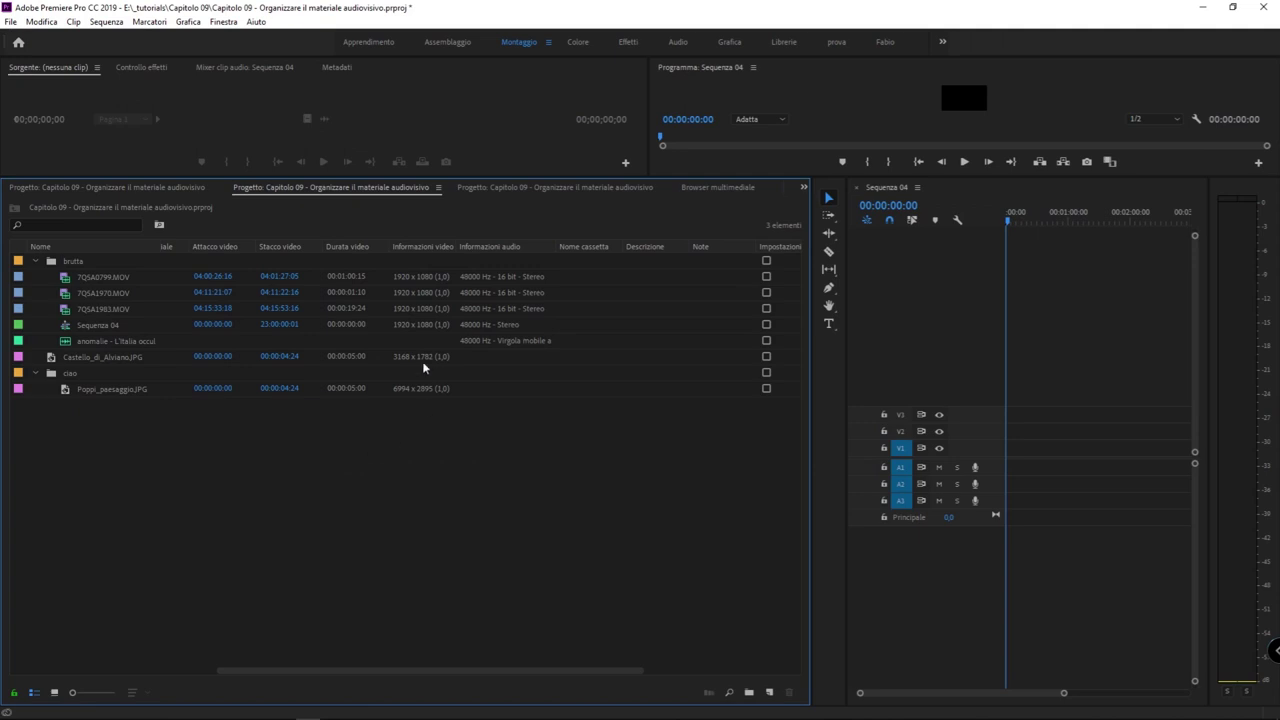
Scroll the Project panel horizontally back and forth to review the metadata columns.
mouse_move(375, 670)
left_mouse_down()
mouse_move(247, 682)
mouse_move(757, 632)
left_mouse_up()
mouse_move(591, 644)
left_mouse_down()
mouse_move(408, 653)
mouse_move(590, 633)
mouse_move(420, 636)
left_mouse_up()
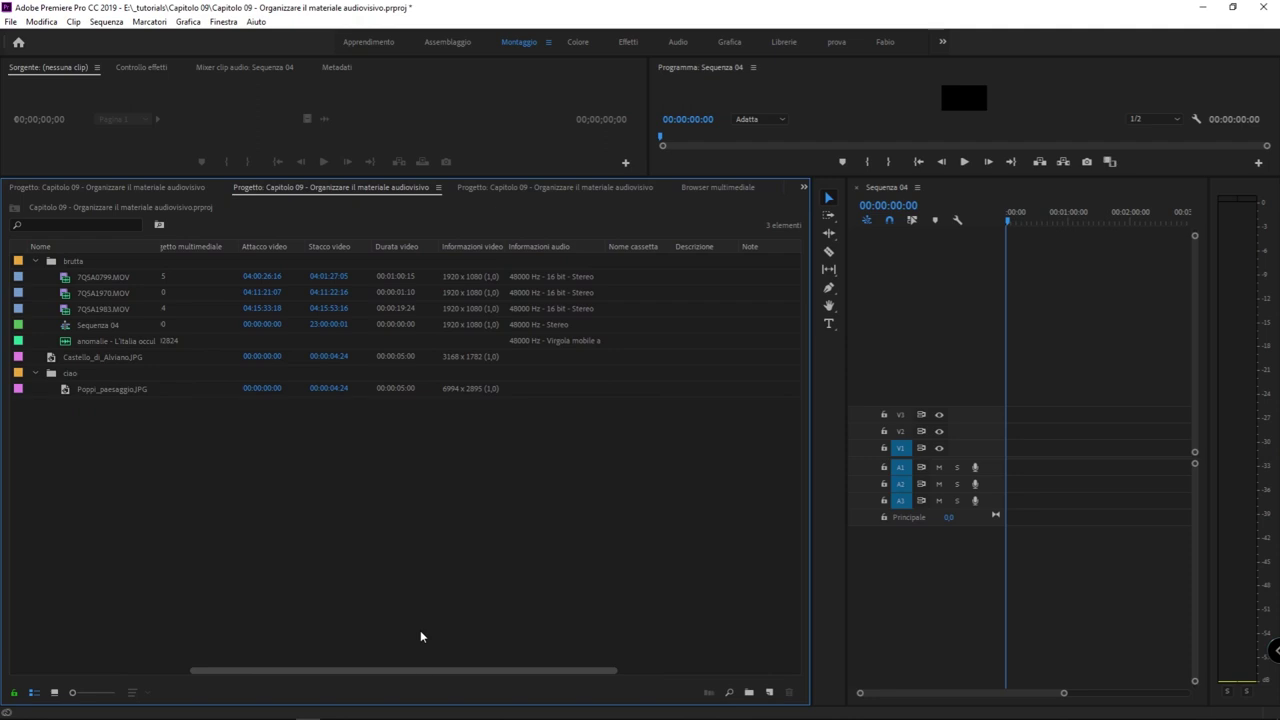
left_click_drag(421, 636, 619, 637)
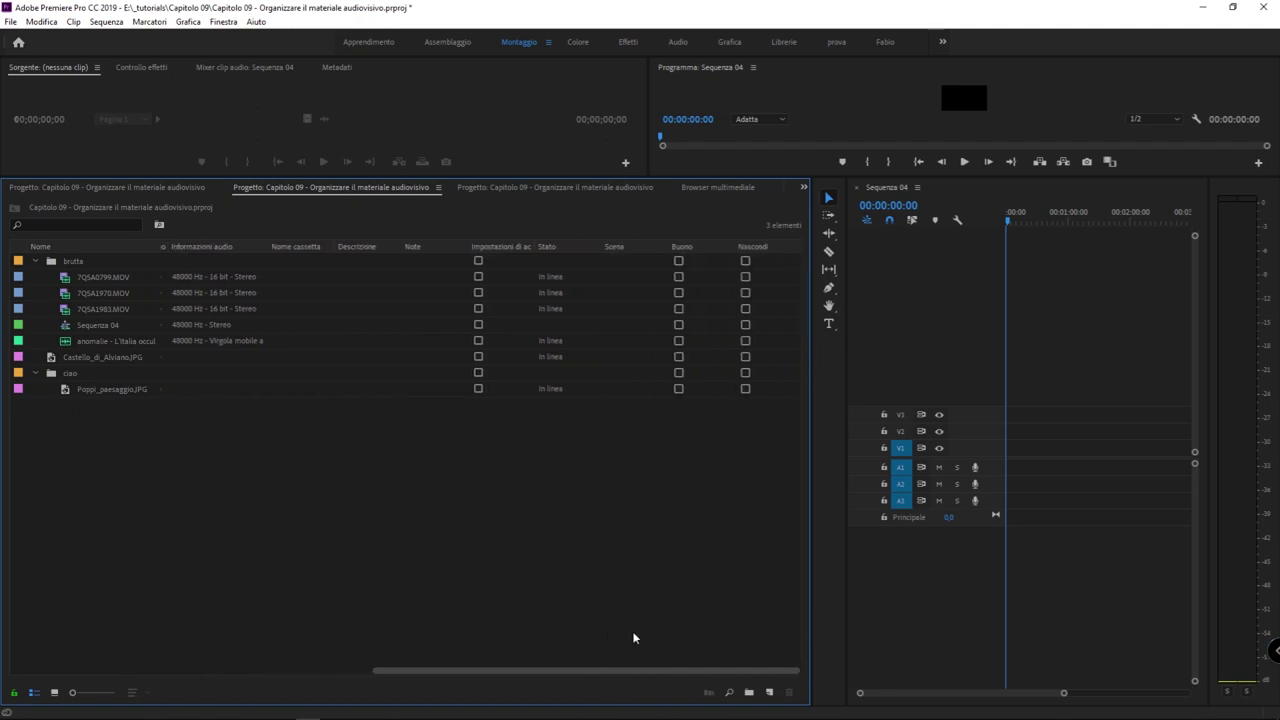
left_click_drag(633, 637, 222, 613)
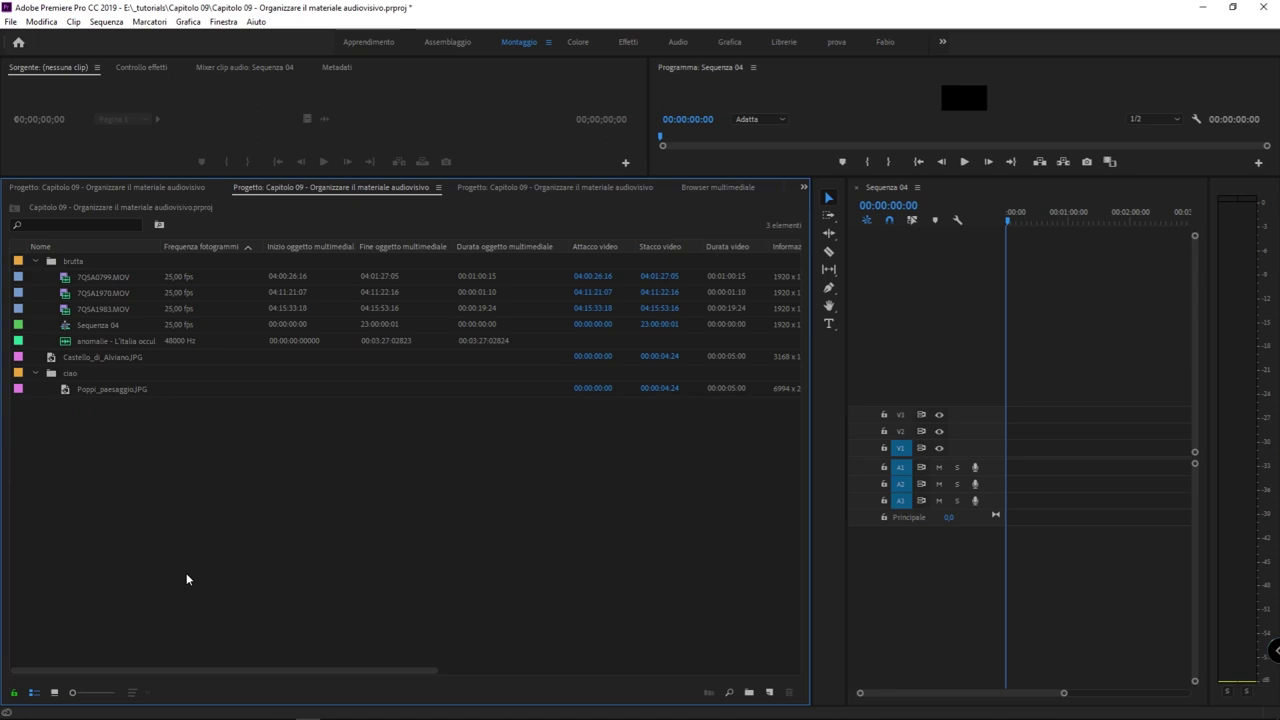
left_click_drag(388, 672, 747, 657)
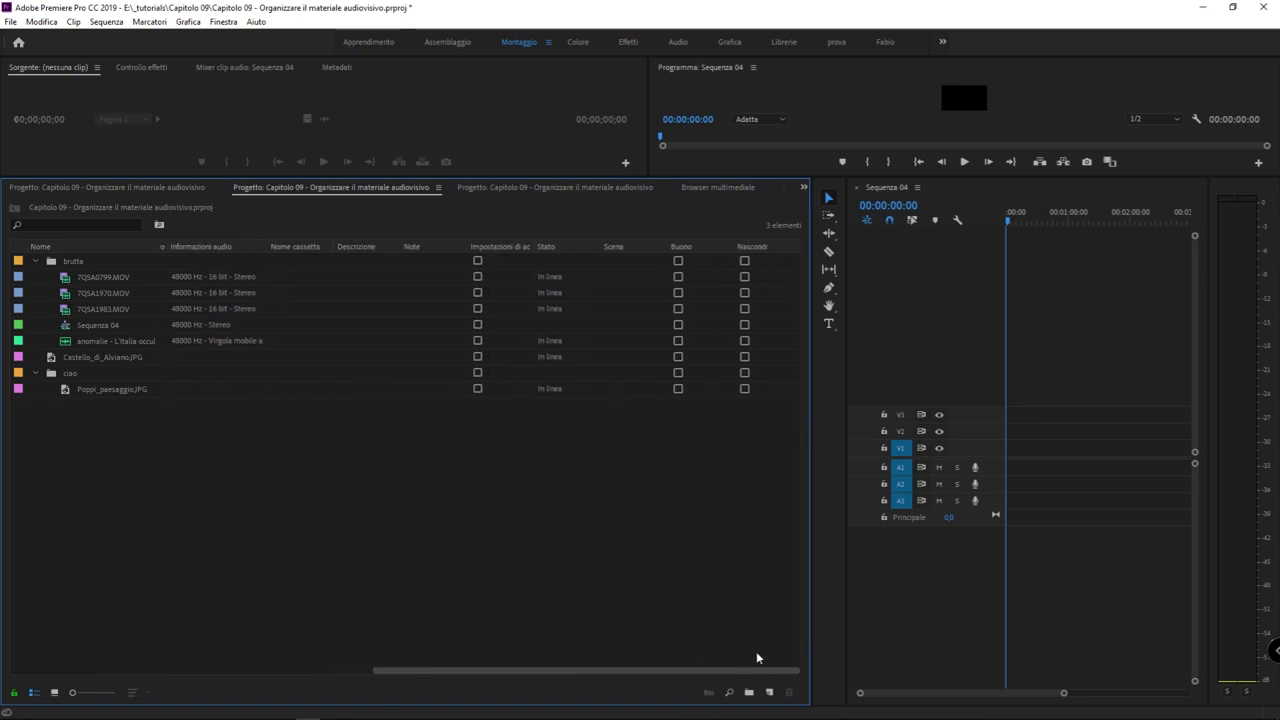
left_click_drag(747, 657, 246, 647)
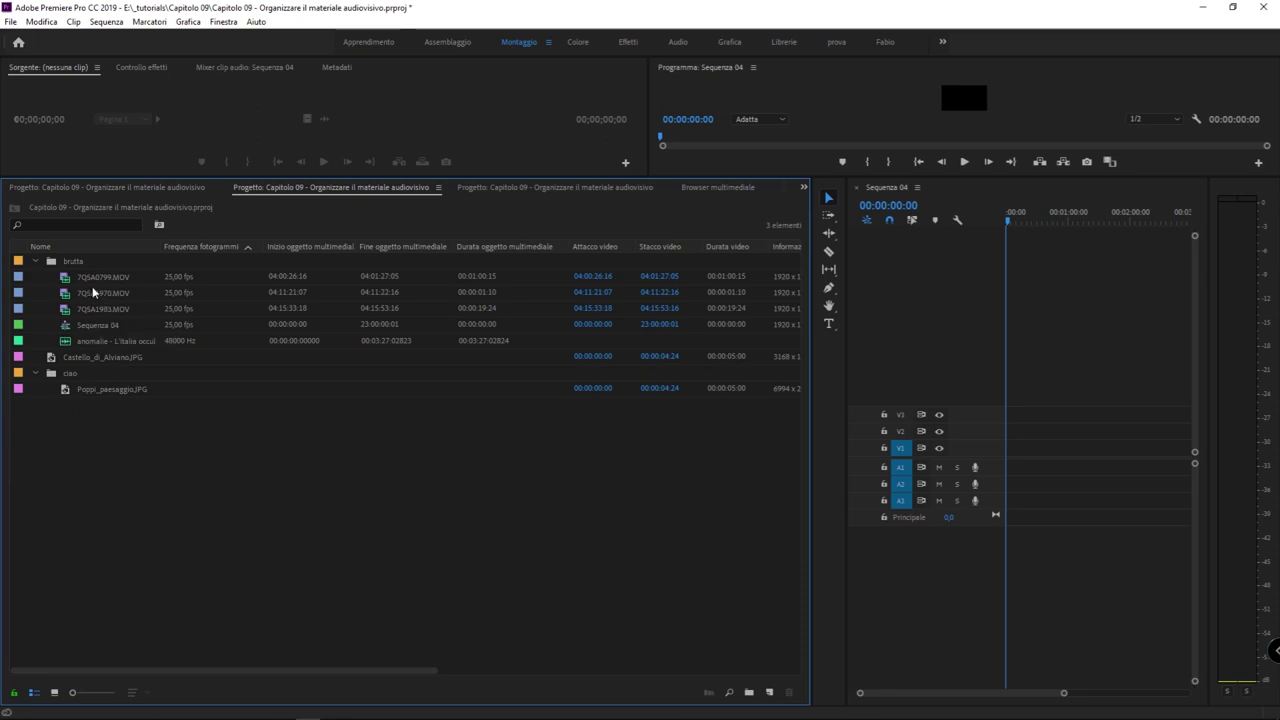
Sort by Nome, then switch to descending order so ciao is first.
left_click(63, 247)
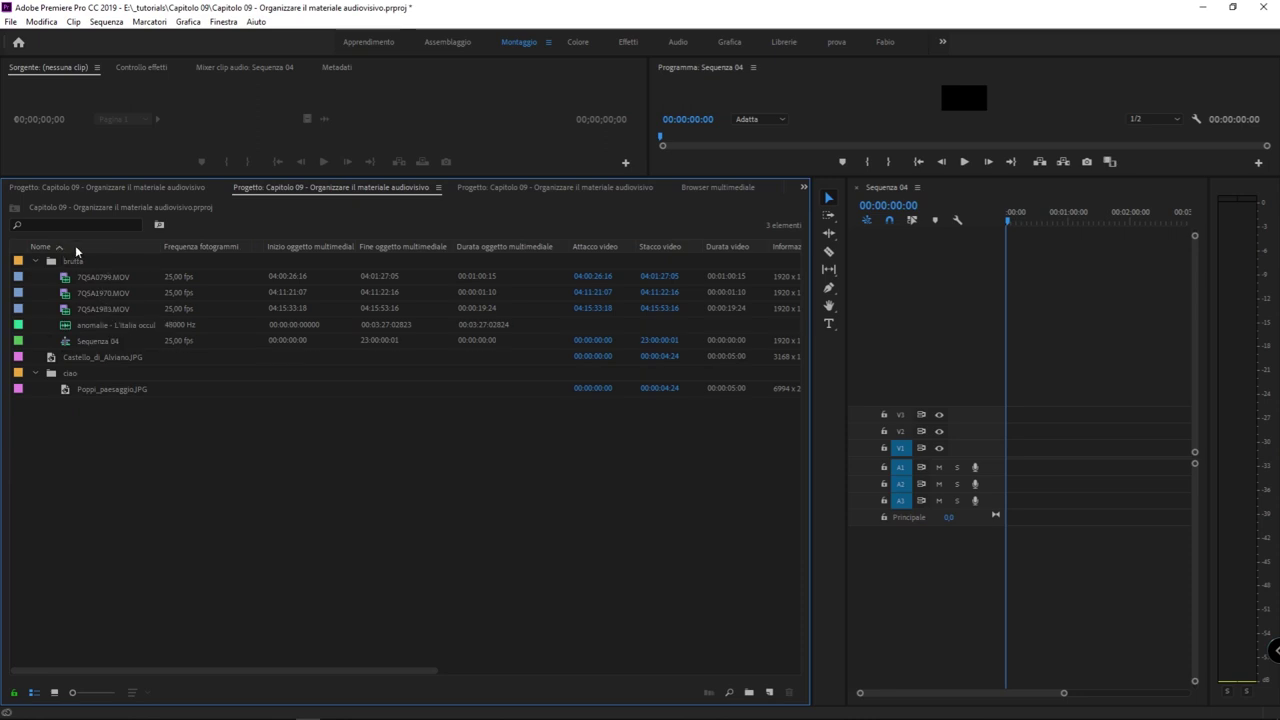
left_click(86, 248)
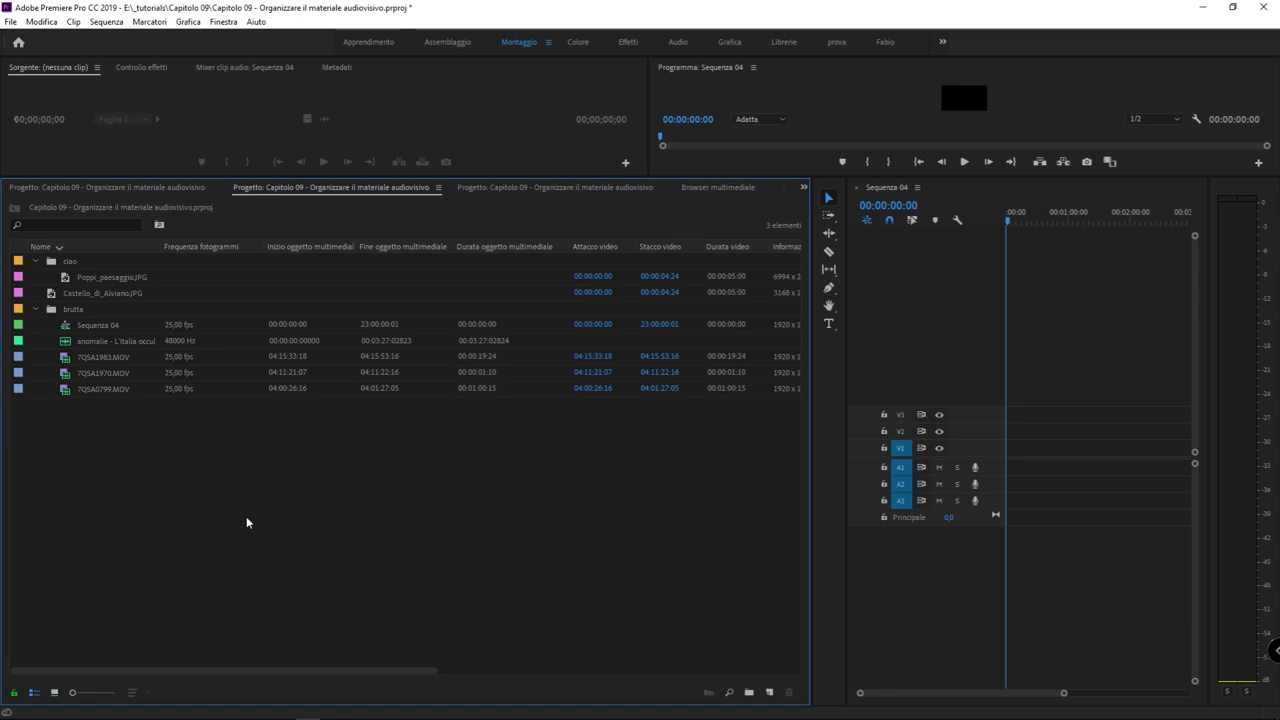
Switch to icon view and open the ciao bin to view Poppi_paesaggio.JPG.
left_click(55, 692)
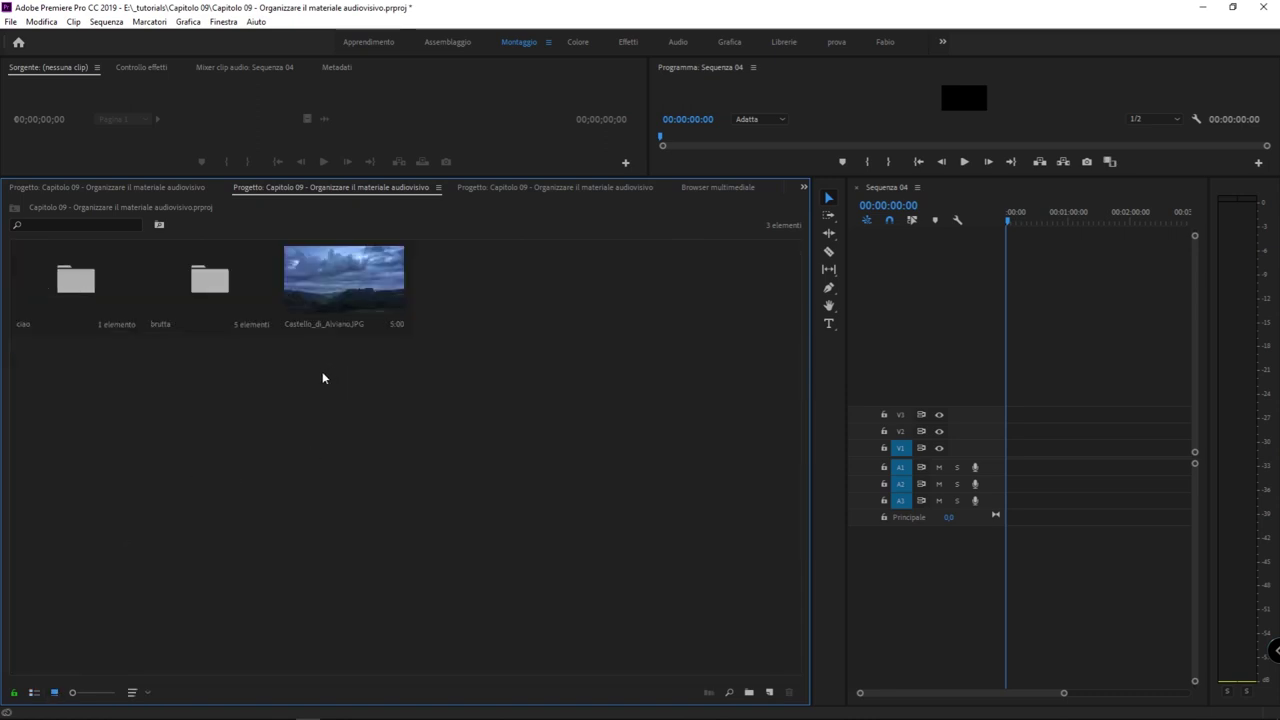
double_click(86, 300)
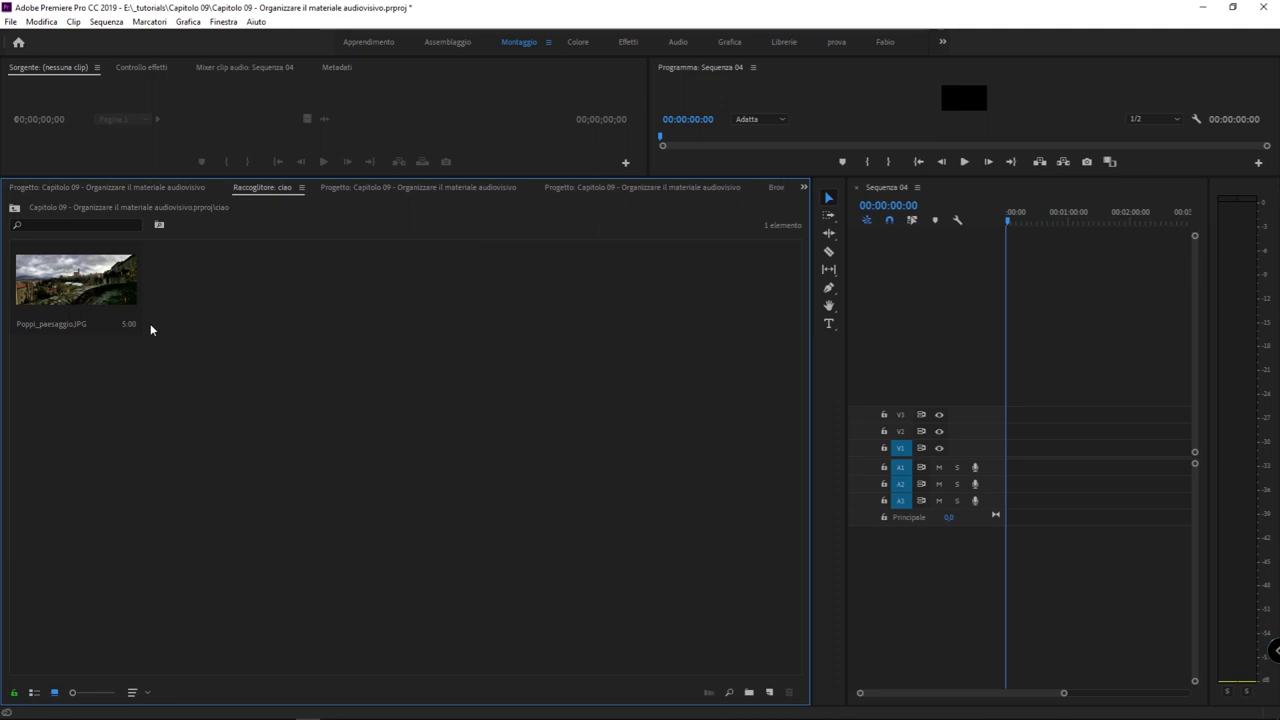
left_click(48, 296)
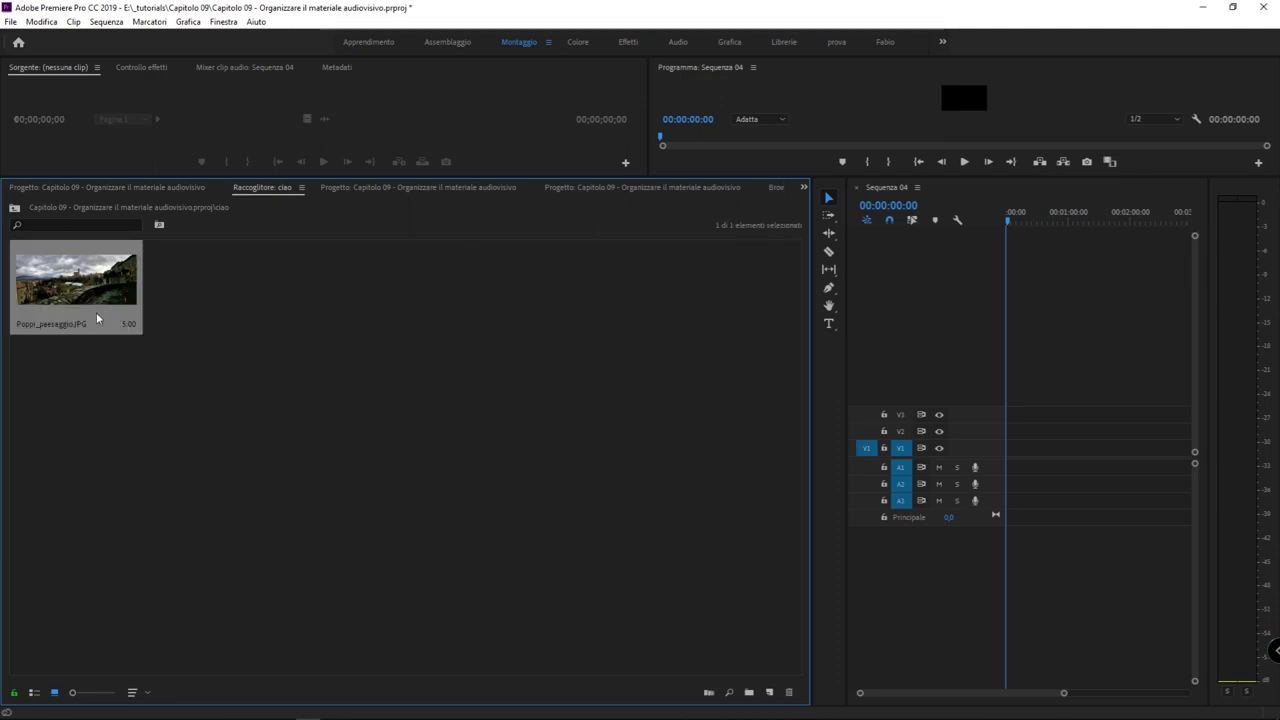
left_click(15, 208)
Open the brutta bin to view its clips, then return to list view.
double_click(209, 285)
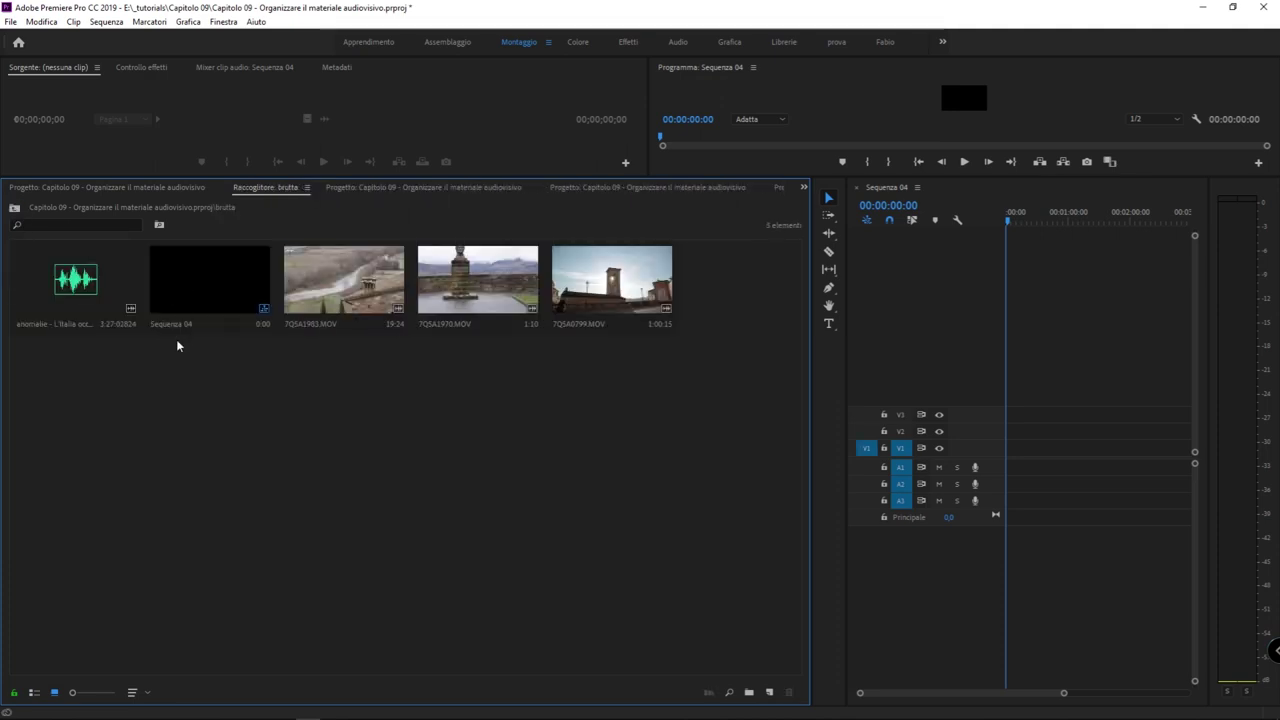
left_click(94, 312)
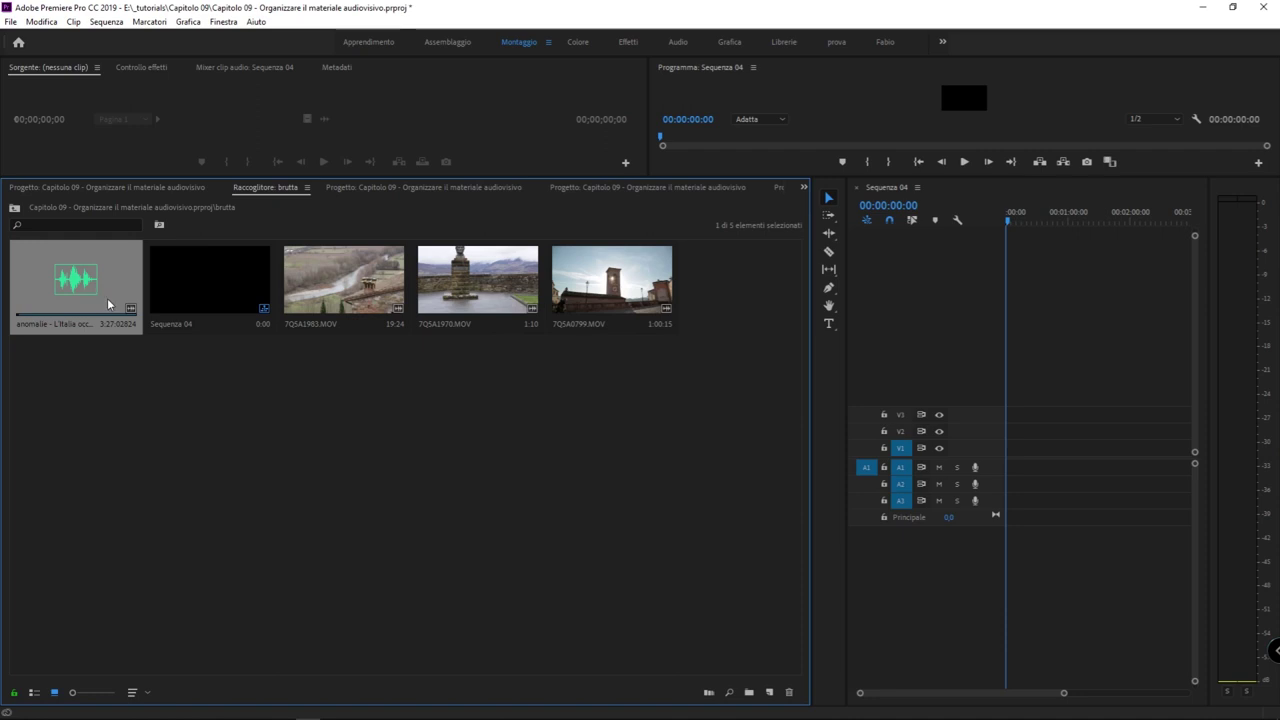
left_click(14, 208)
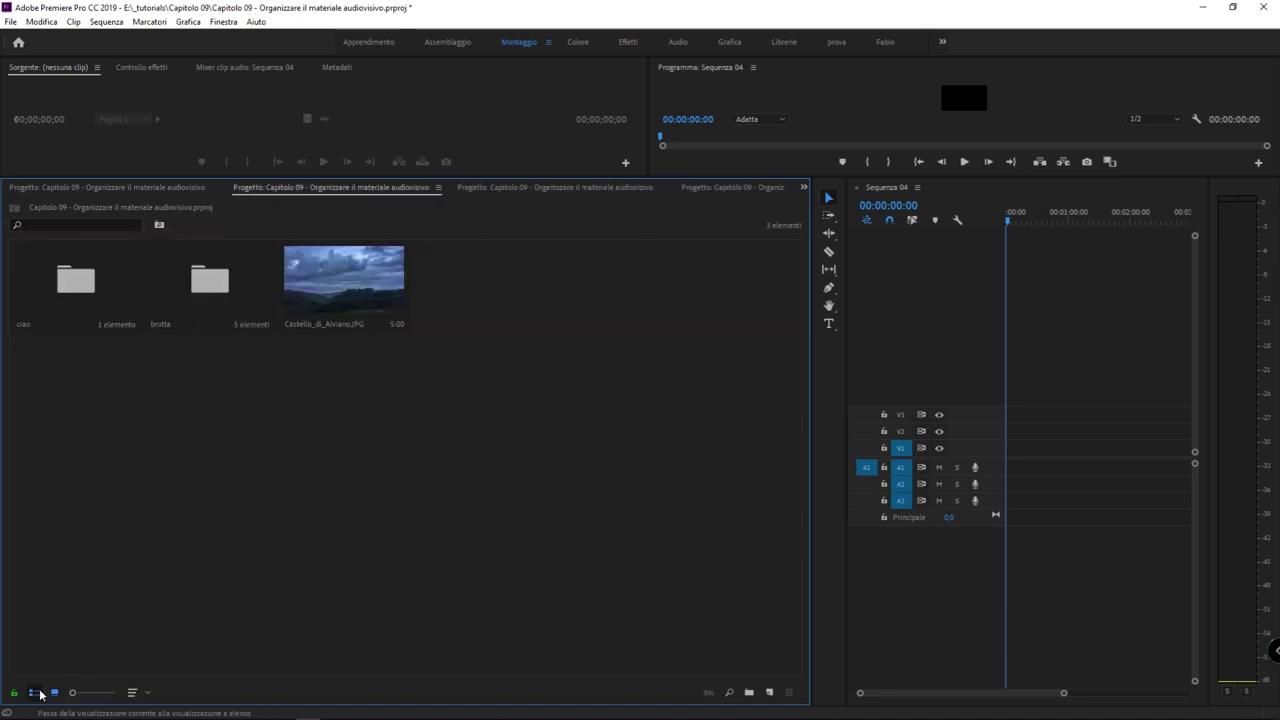
left_click(33, 692)
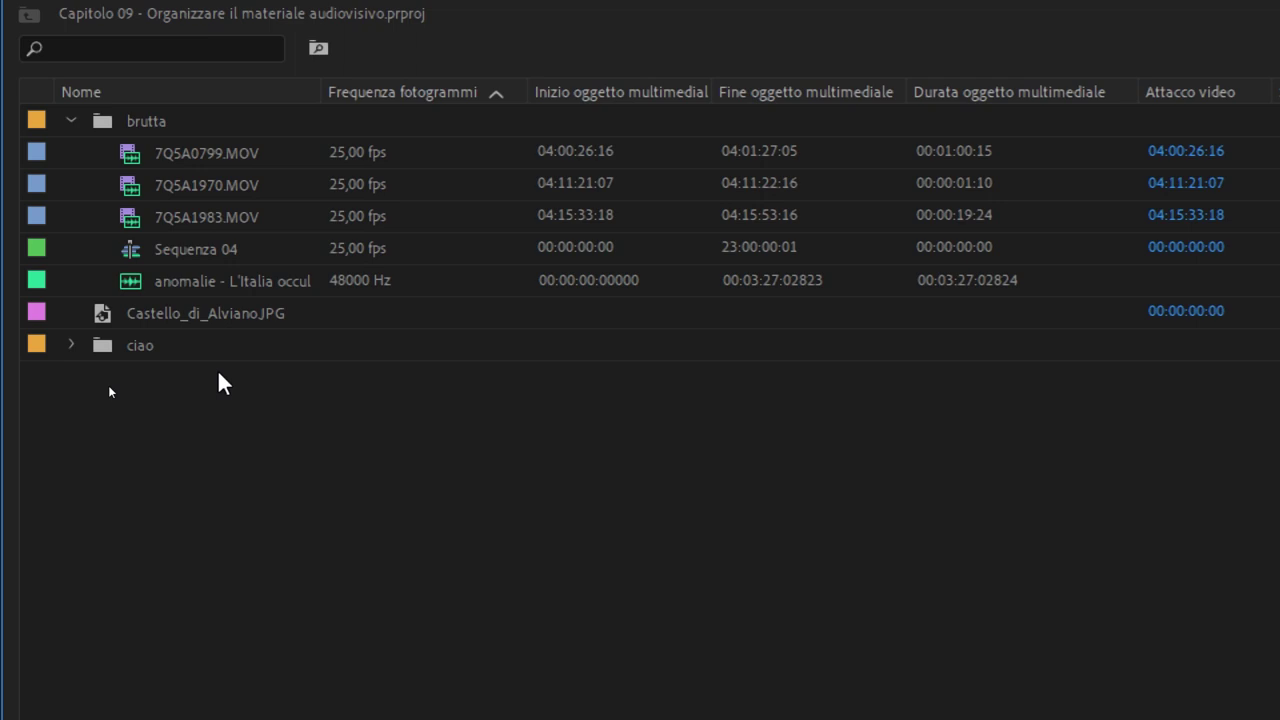
left_click(36, 216)
left_click(31, 247)
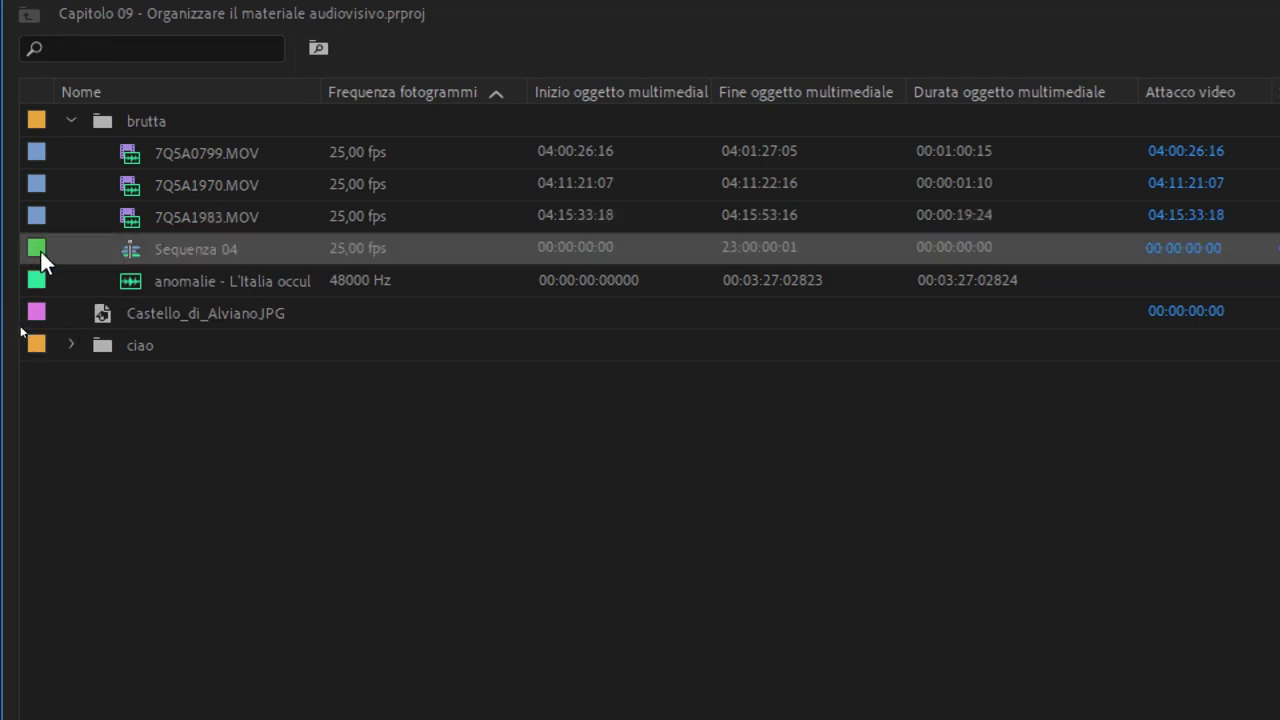
left_click(61, 333)
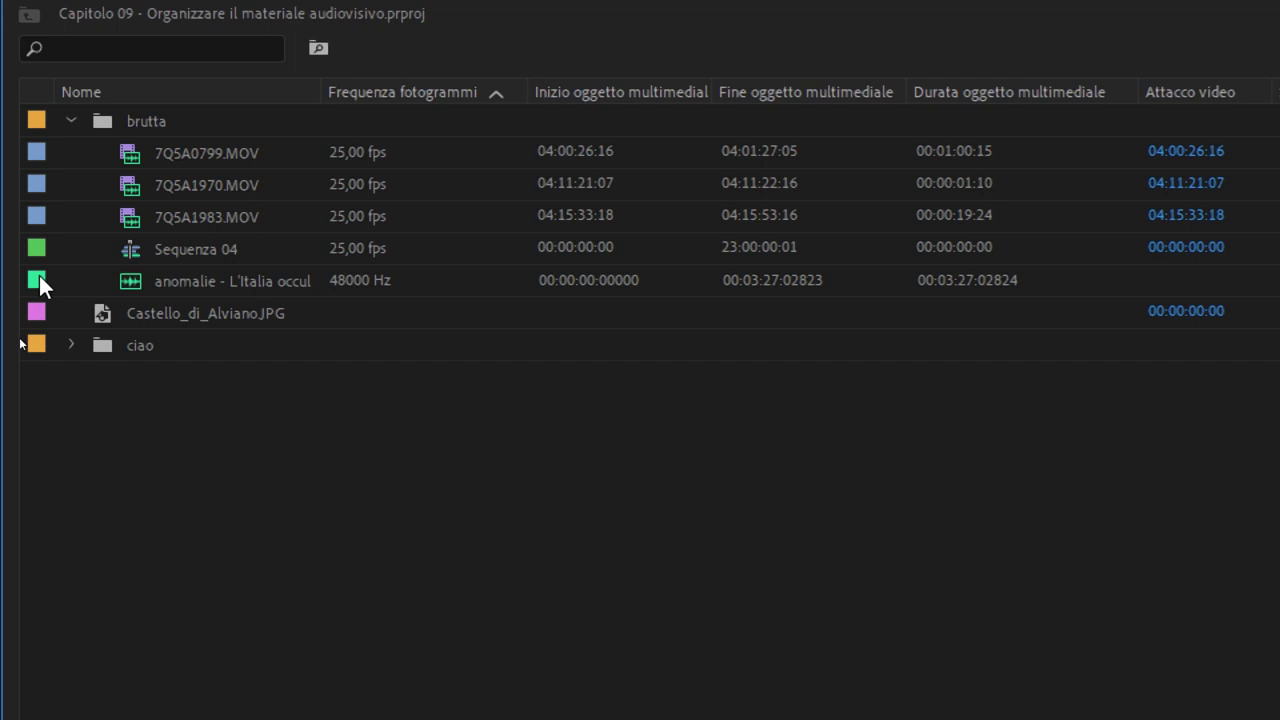
left_click(39, 278)
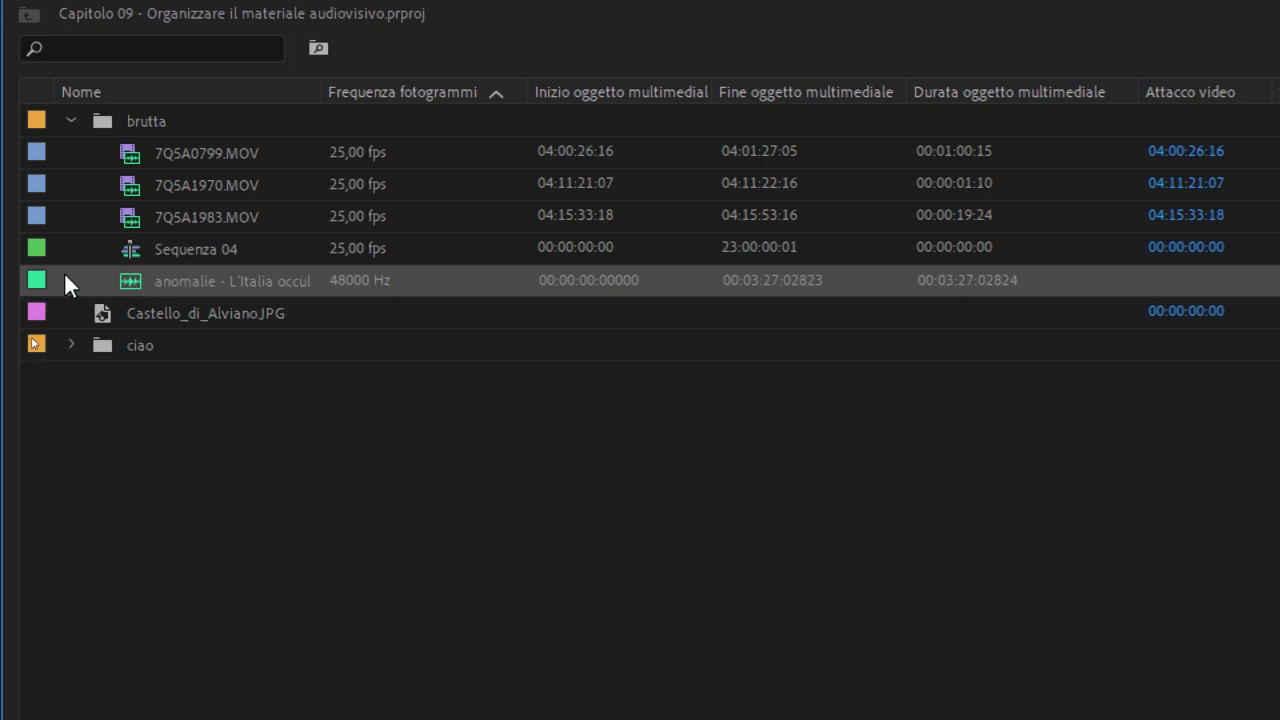
left_click(29, 314)
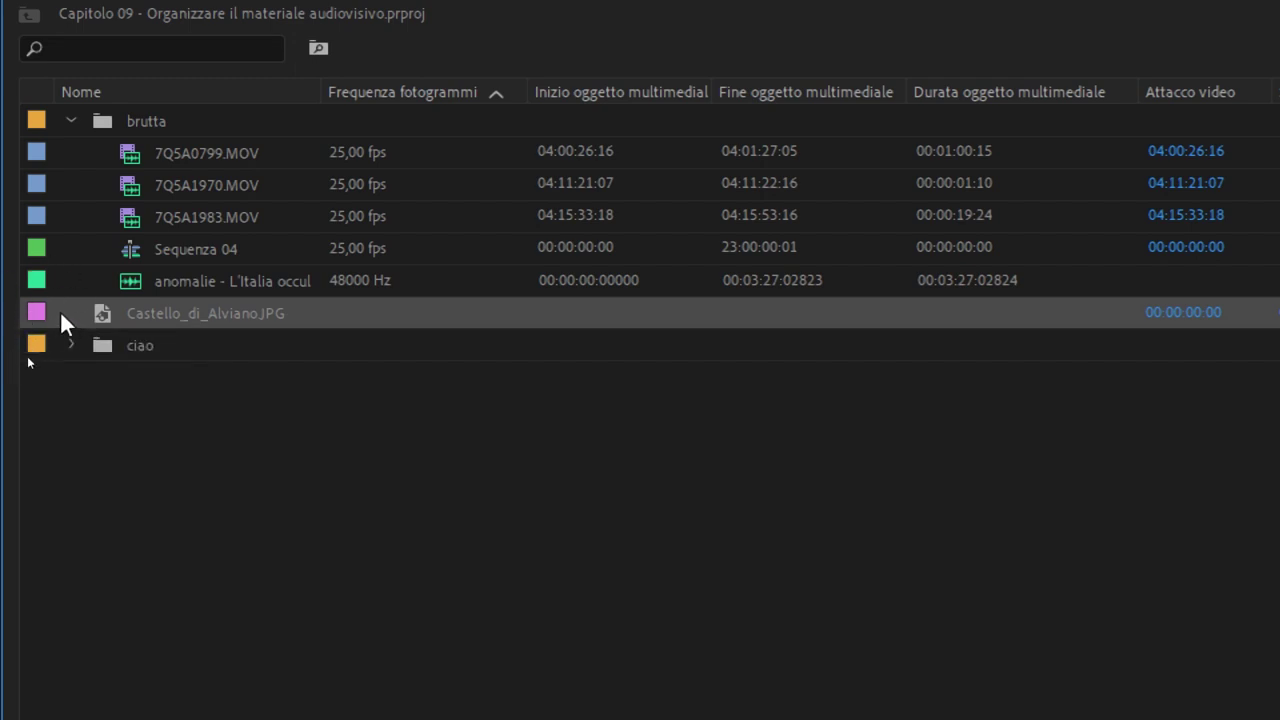
left_click(139, 395)
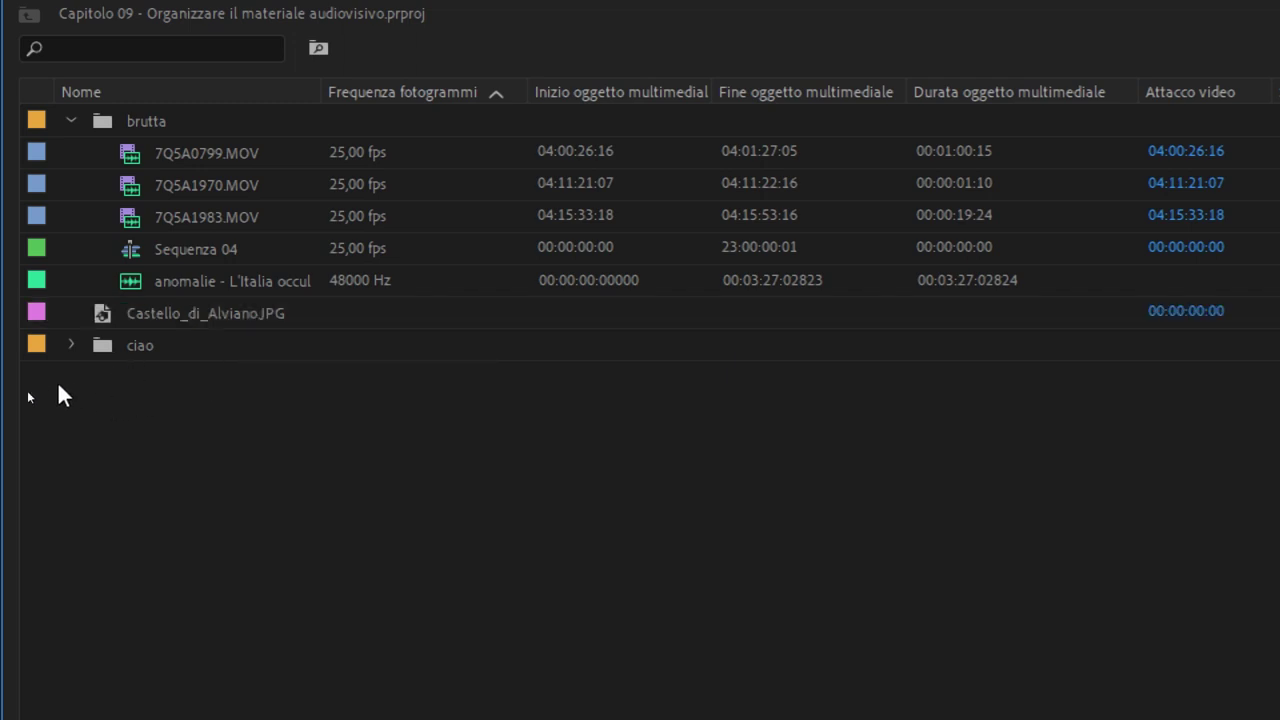
left_click(40, 345)
left_click(131, 352)
left_click(177, 377)
mouse_move(137, 170)
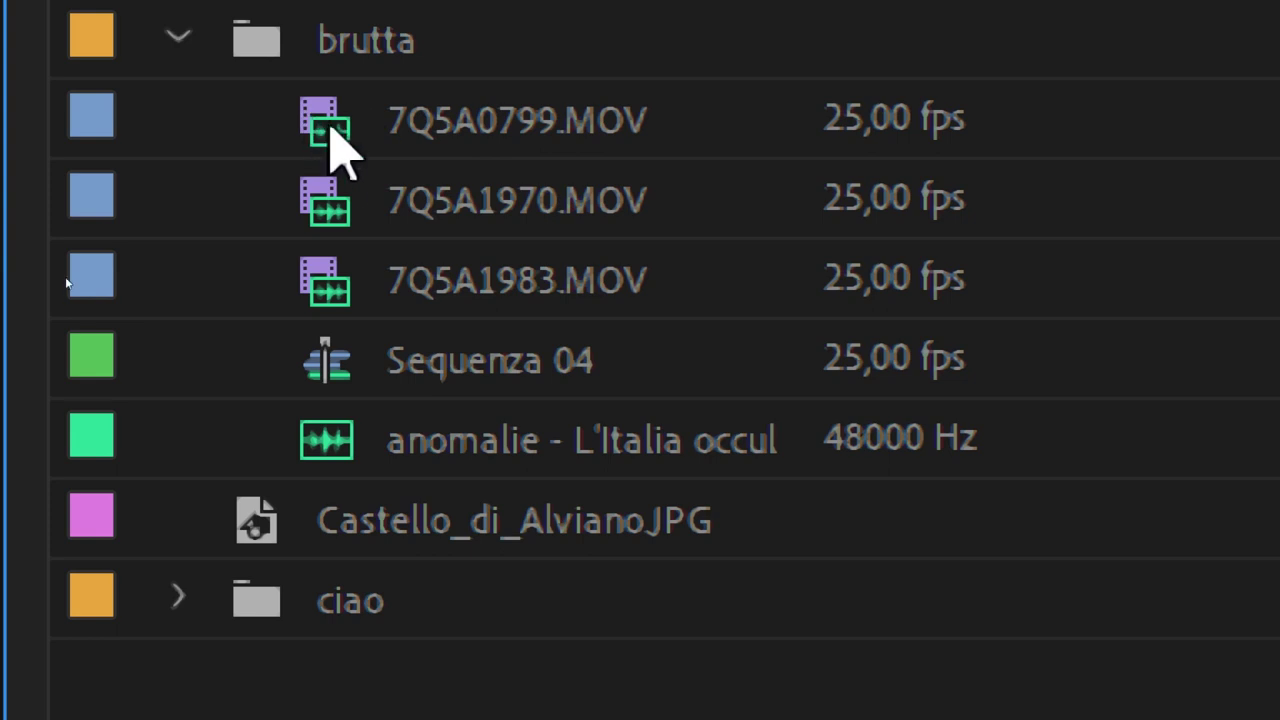
mouse_move(333, 227)
left_click(578, 140)
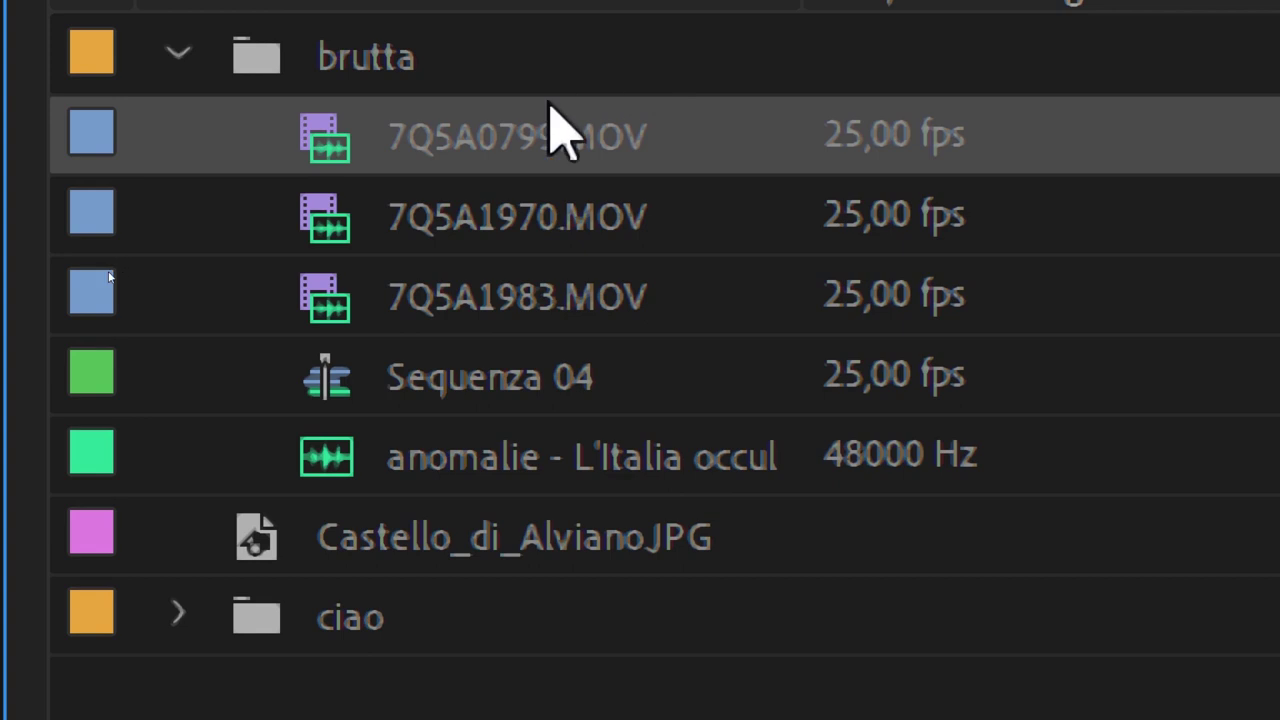
mouse_move(580, 140)
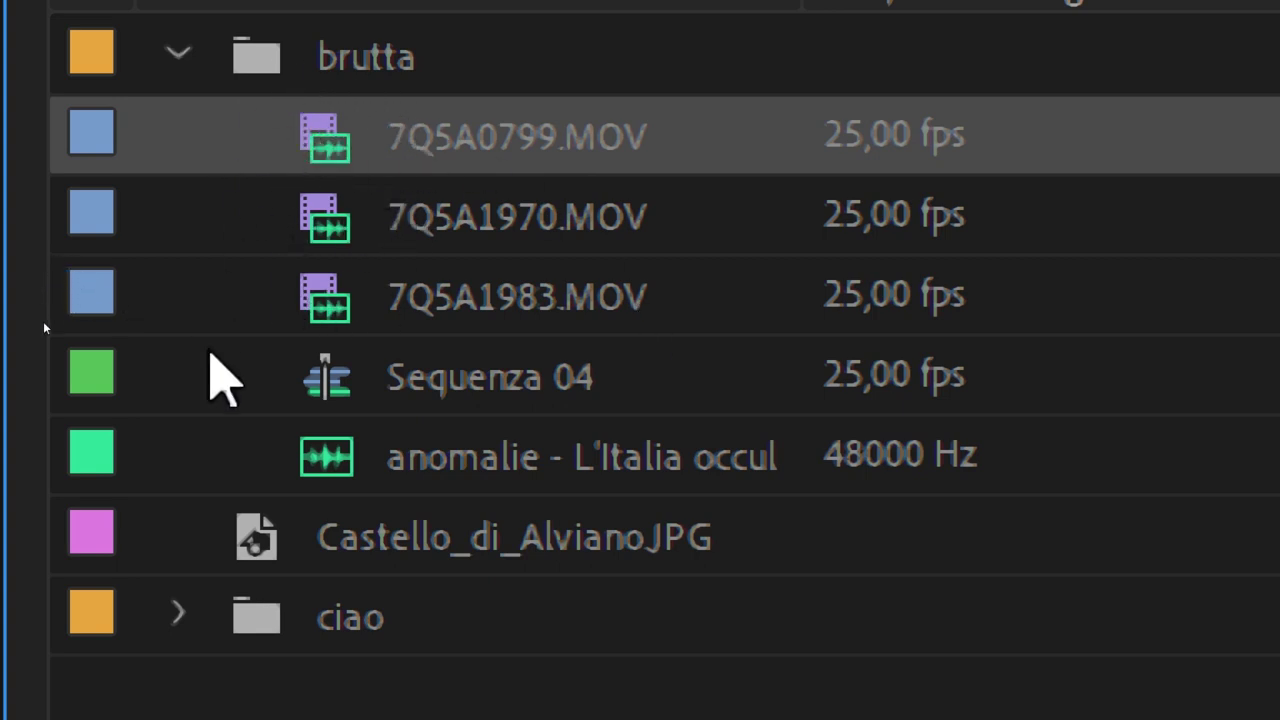
left_click(443, 386)
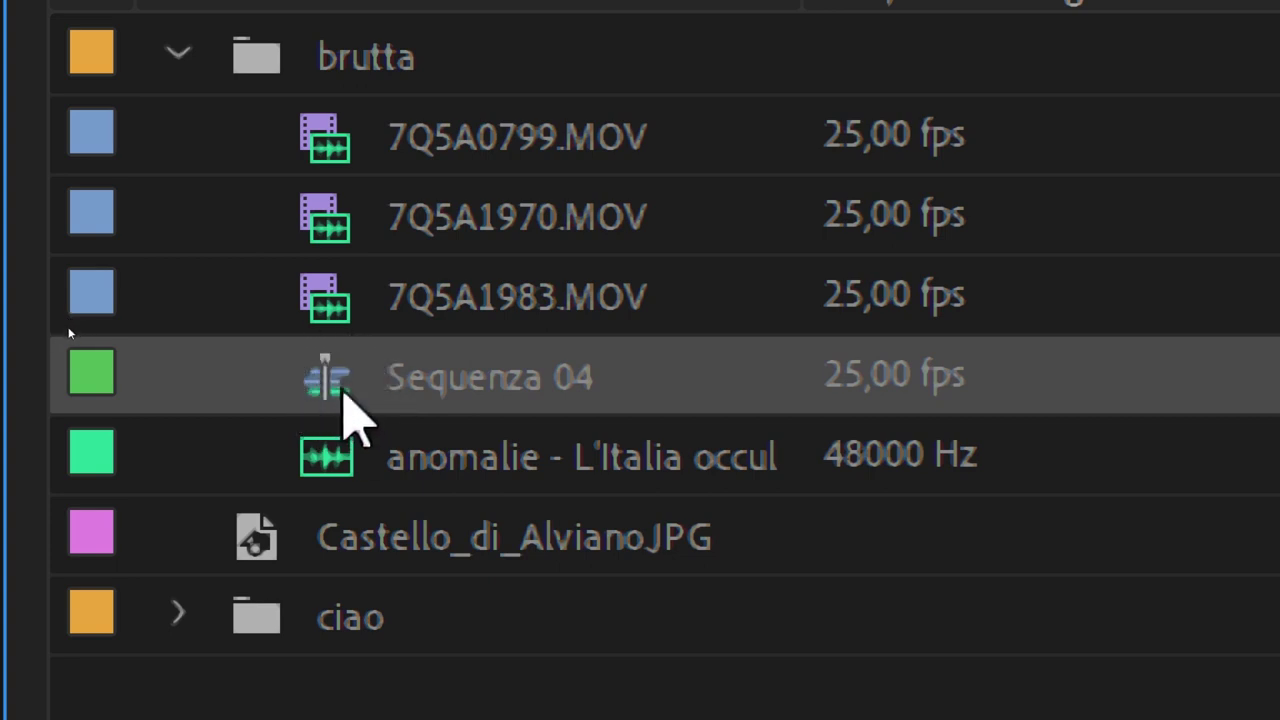
left_click(337, 462)
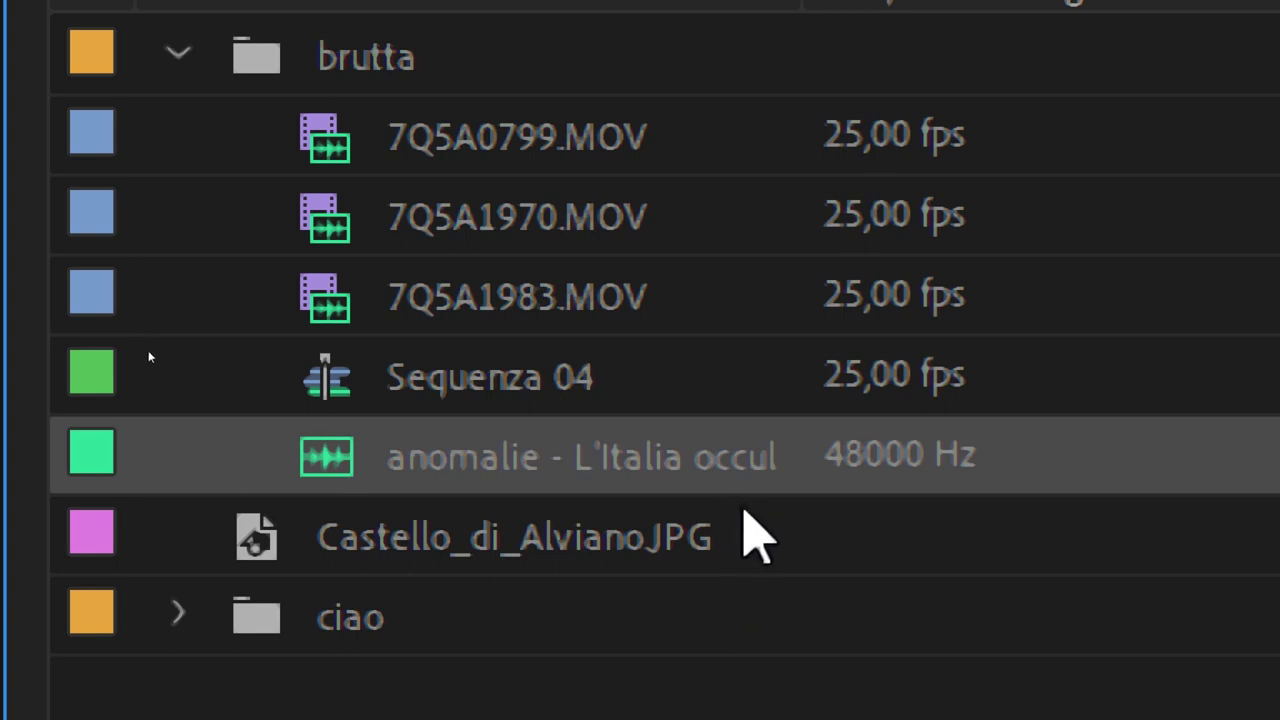
left_click(255, 560)
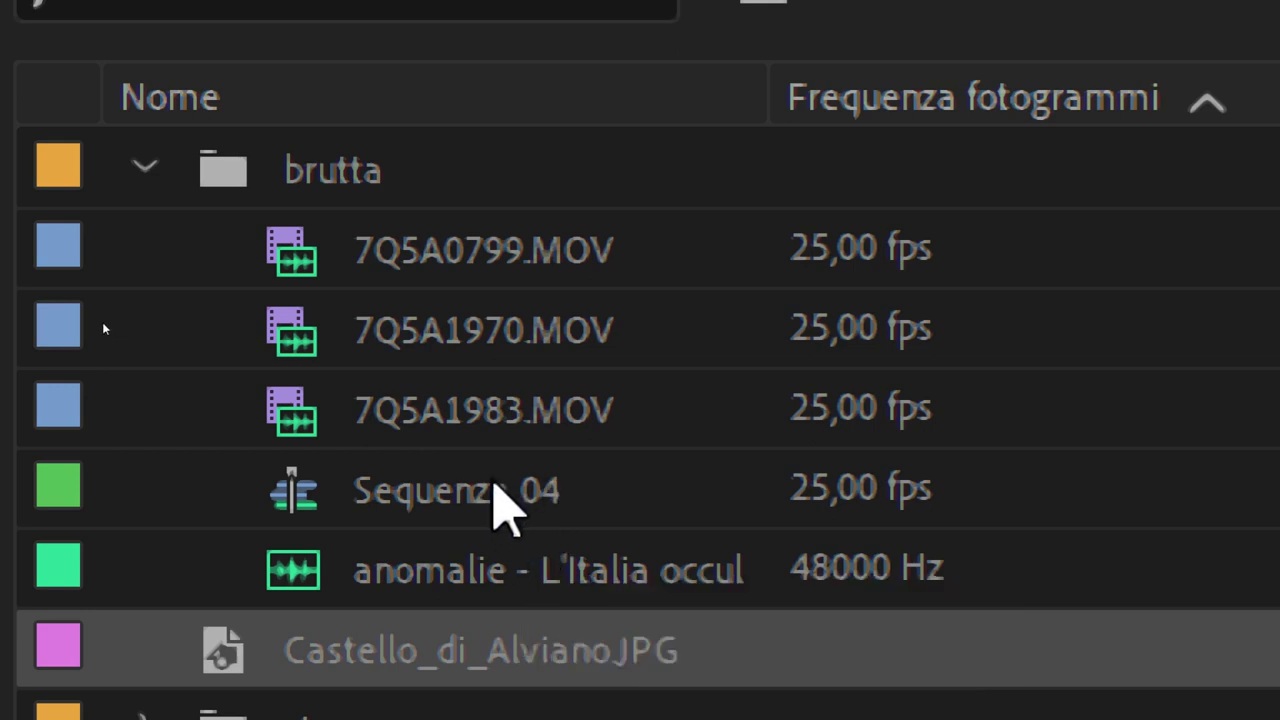
left_click(430, 492)
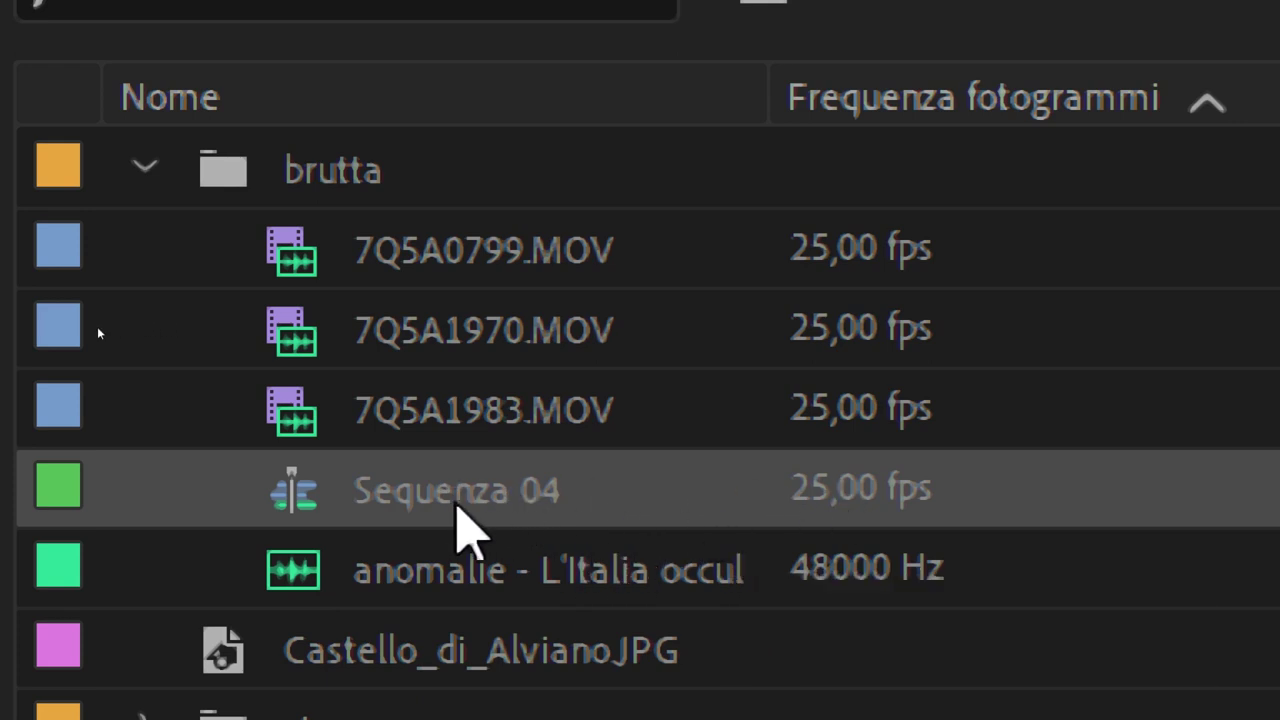
Rename the Sequenza 04 sequence in the brutta bin to 'Master'.
left_click(469, 478)
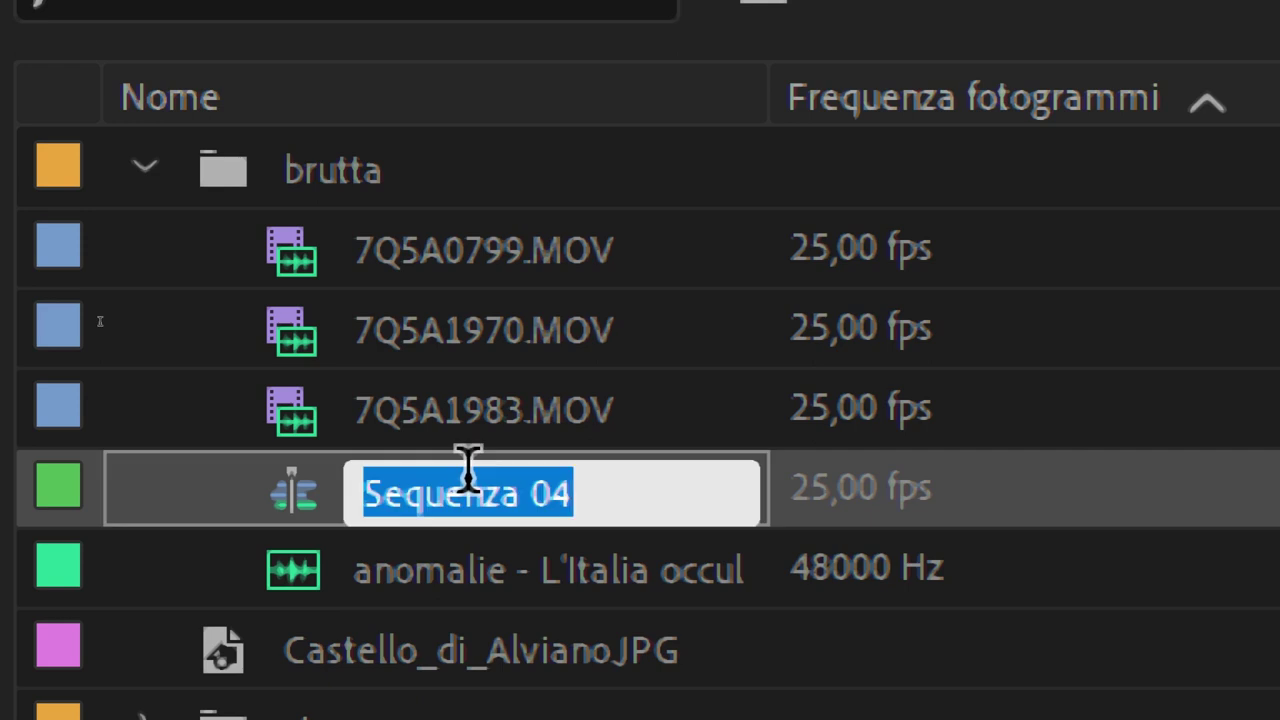
left_click(476, 250)
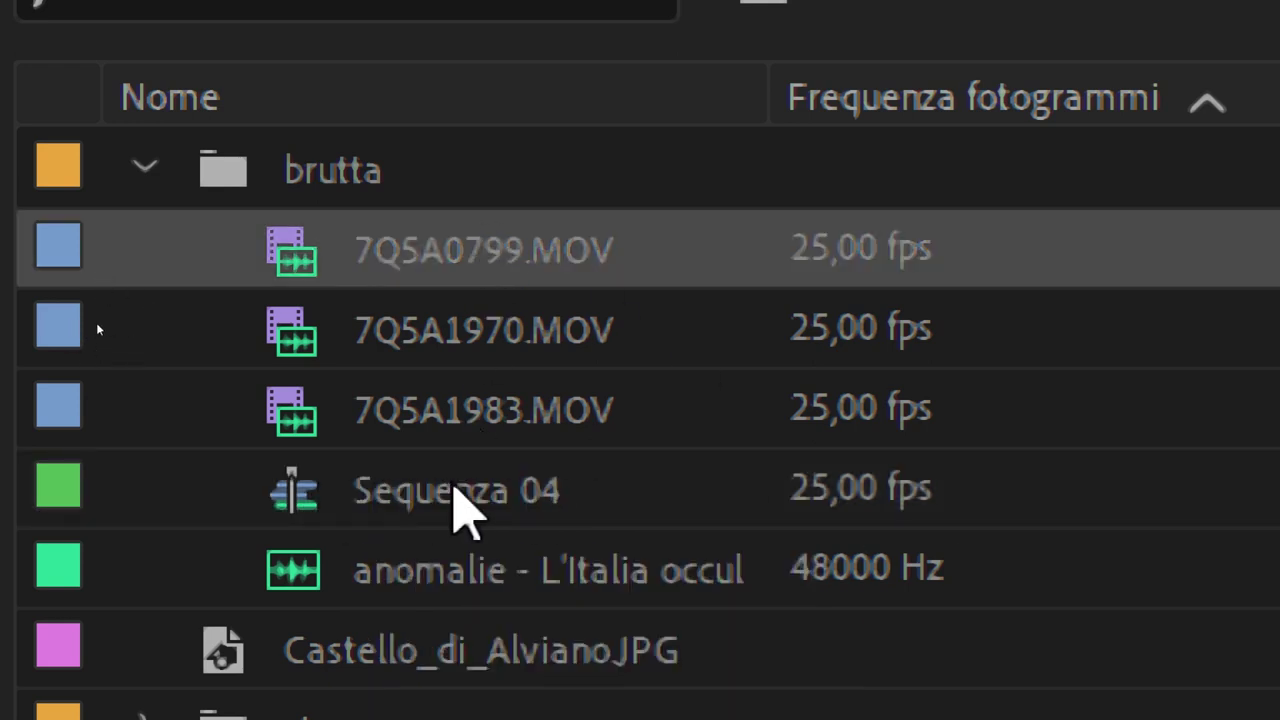
left_click(460, 478)
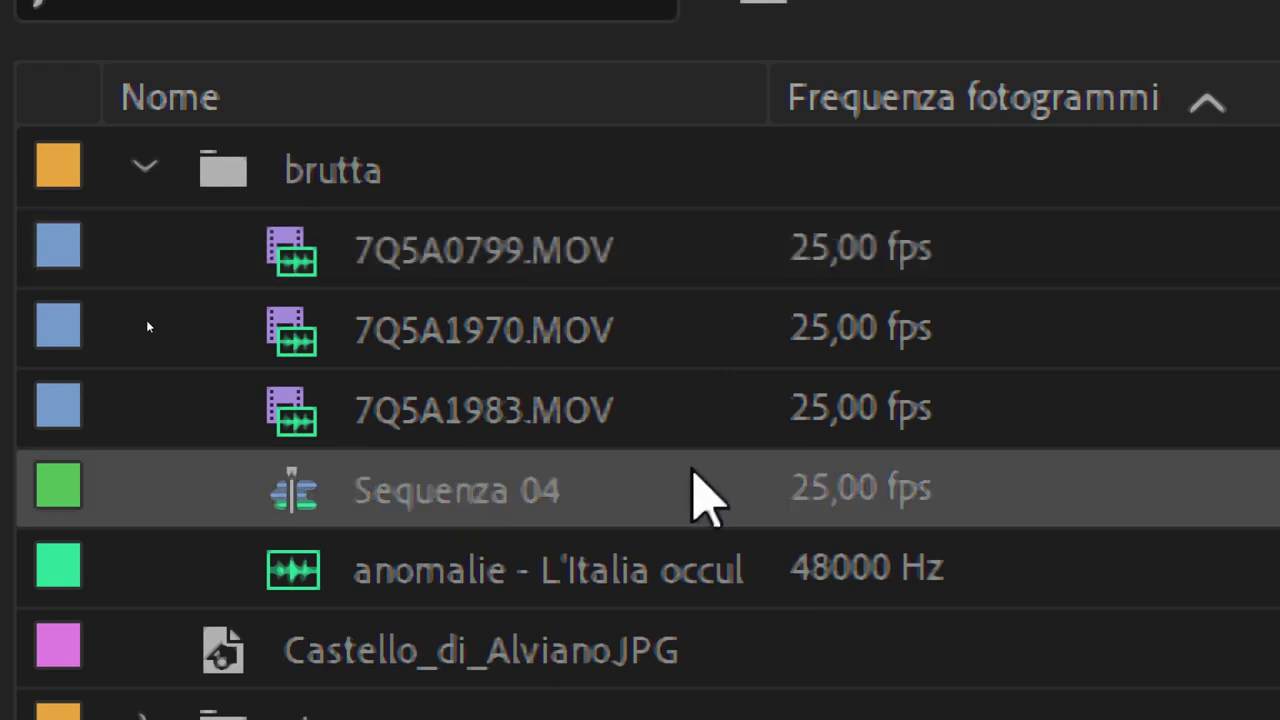
left_click(434, 490)
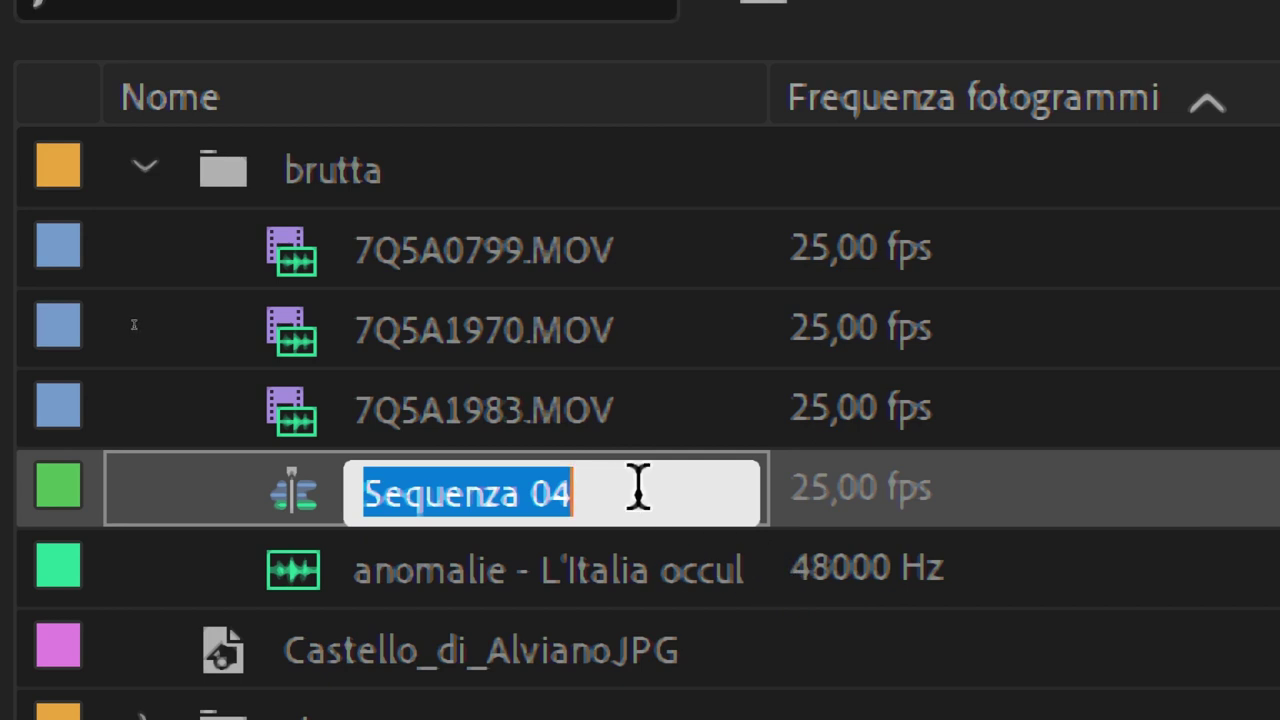
type("Master")
key("Tab")
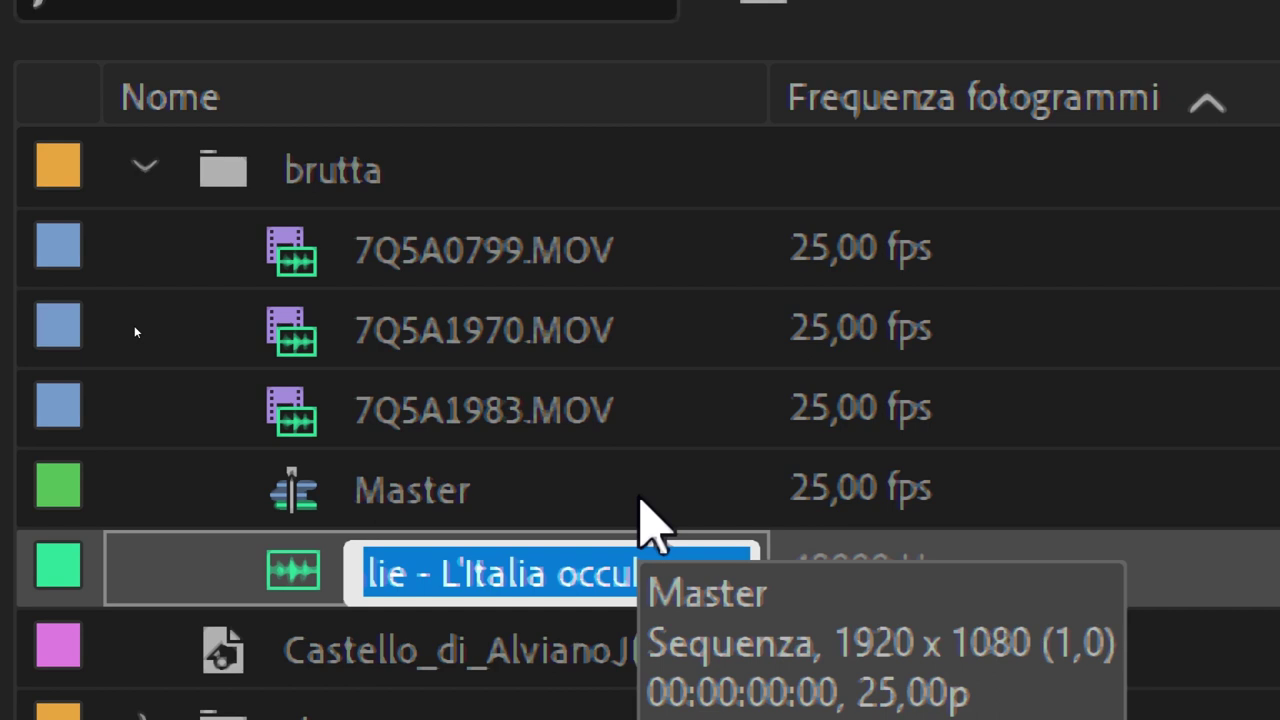
key("Escape")
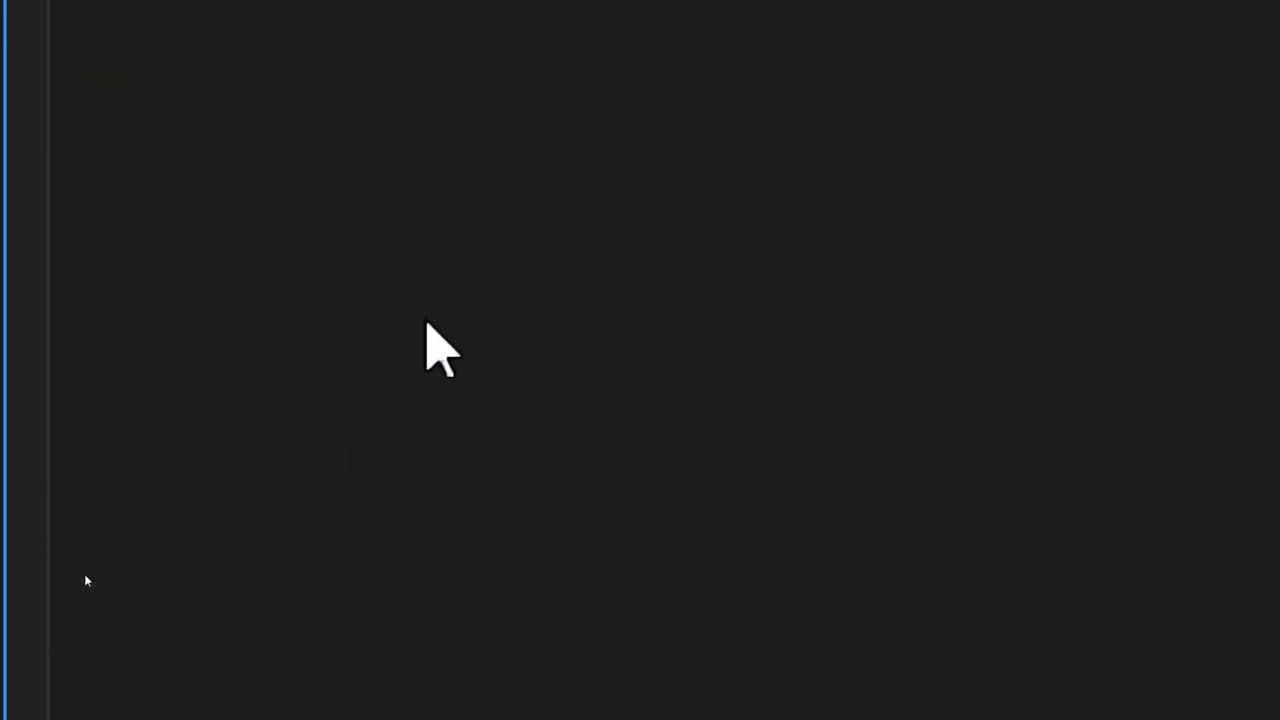
Switch the Project panel to icon view showing ciao, brutta and Castello_di_Alviano.JPG thumbnails.
key("super+minus")
key("super+Escape")
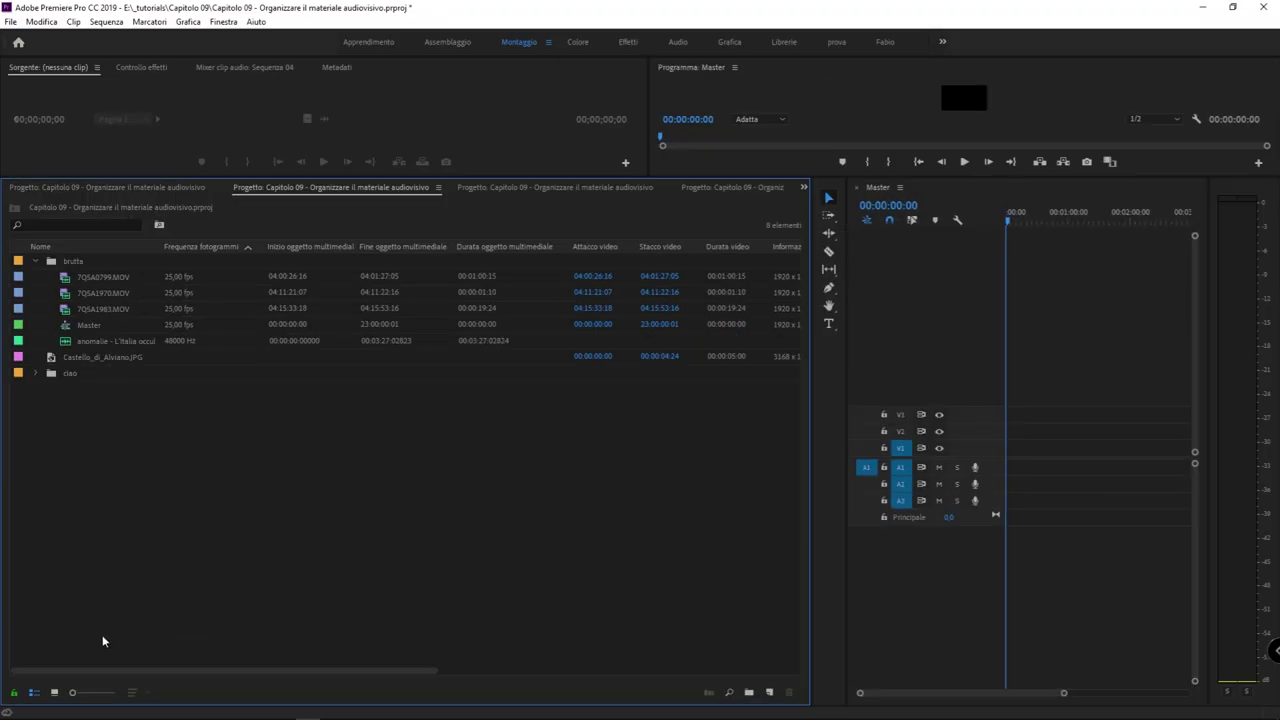
left_click(56, 693)
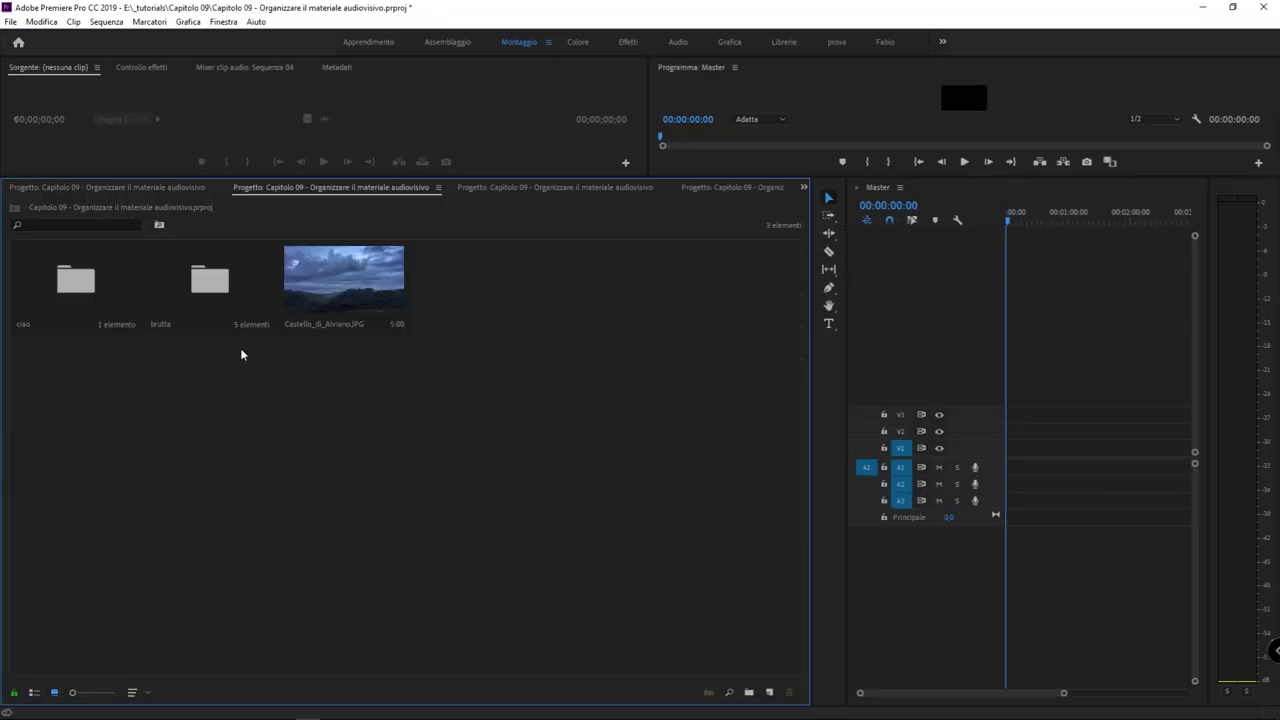
left_click(176, 320)
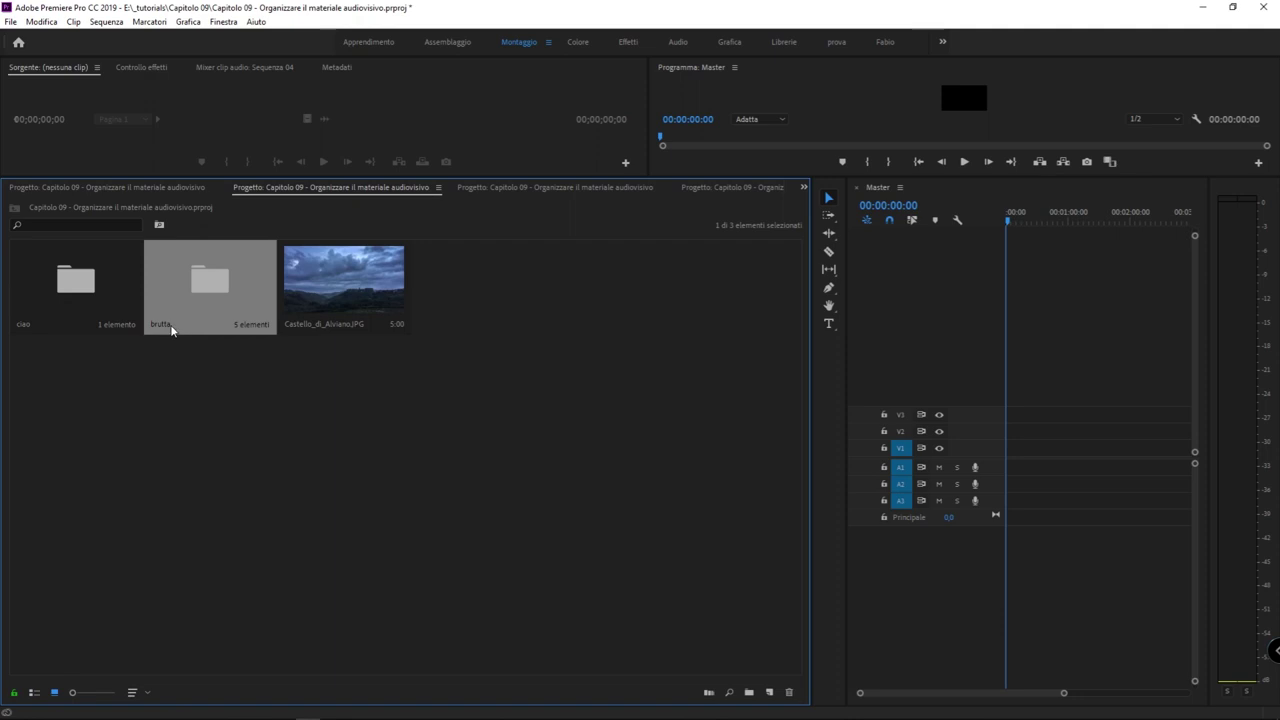
left_click(165, 323)
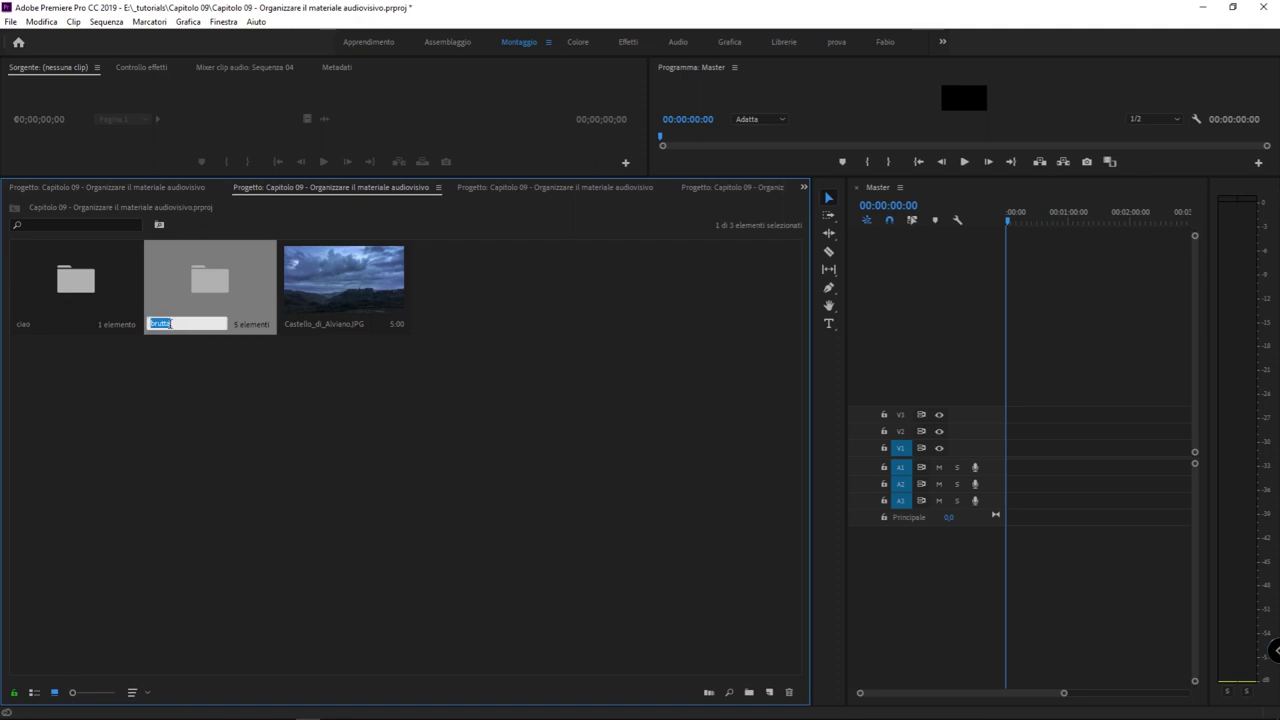
left_click(254, 366)
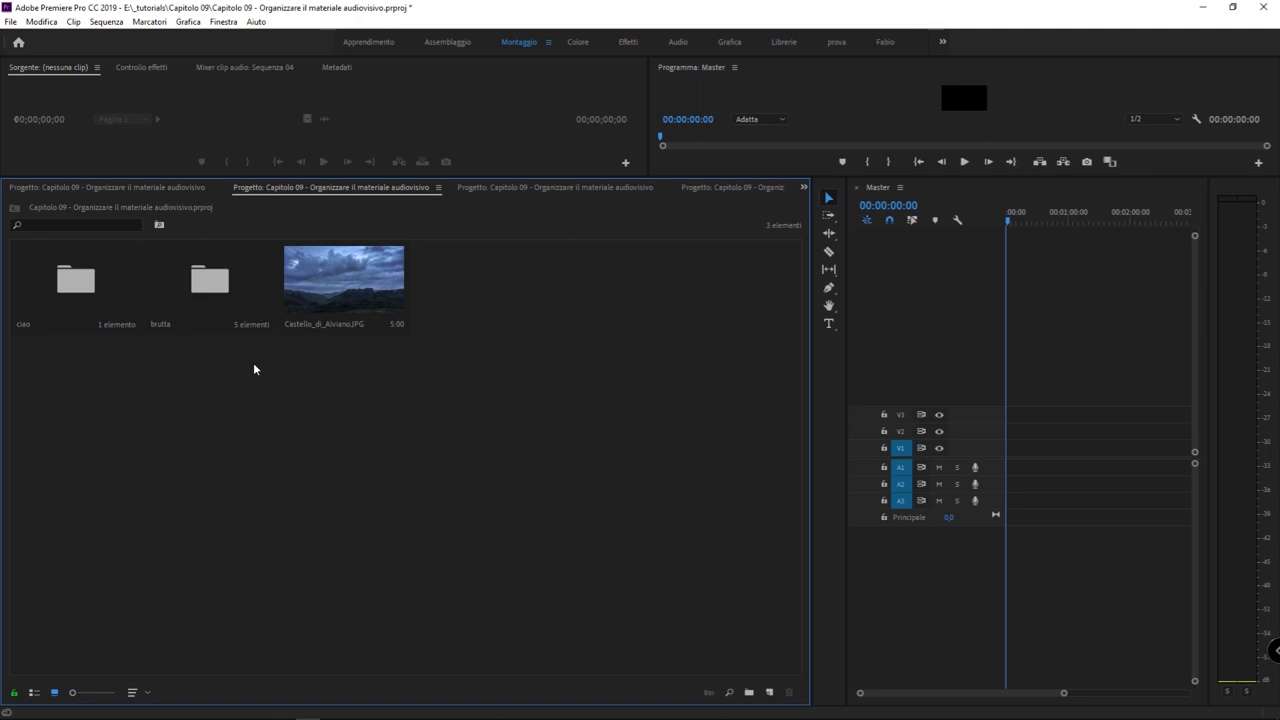
Delete Castello_di_Alviano.JPG, undo the deletion, then delete it again.
left_click(320, 312)
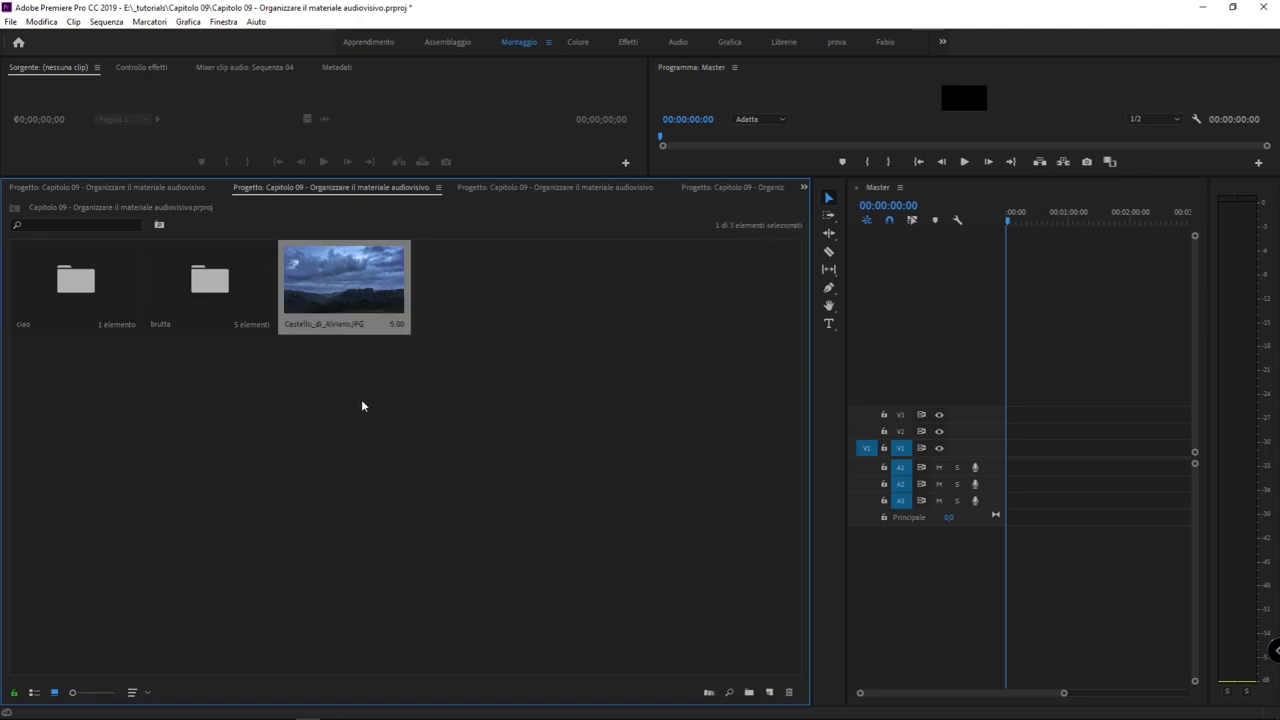
key("Delete")
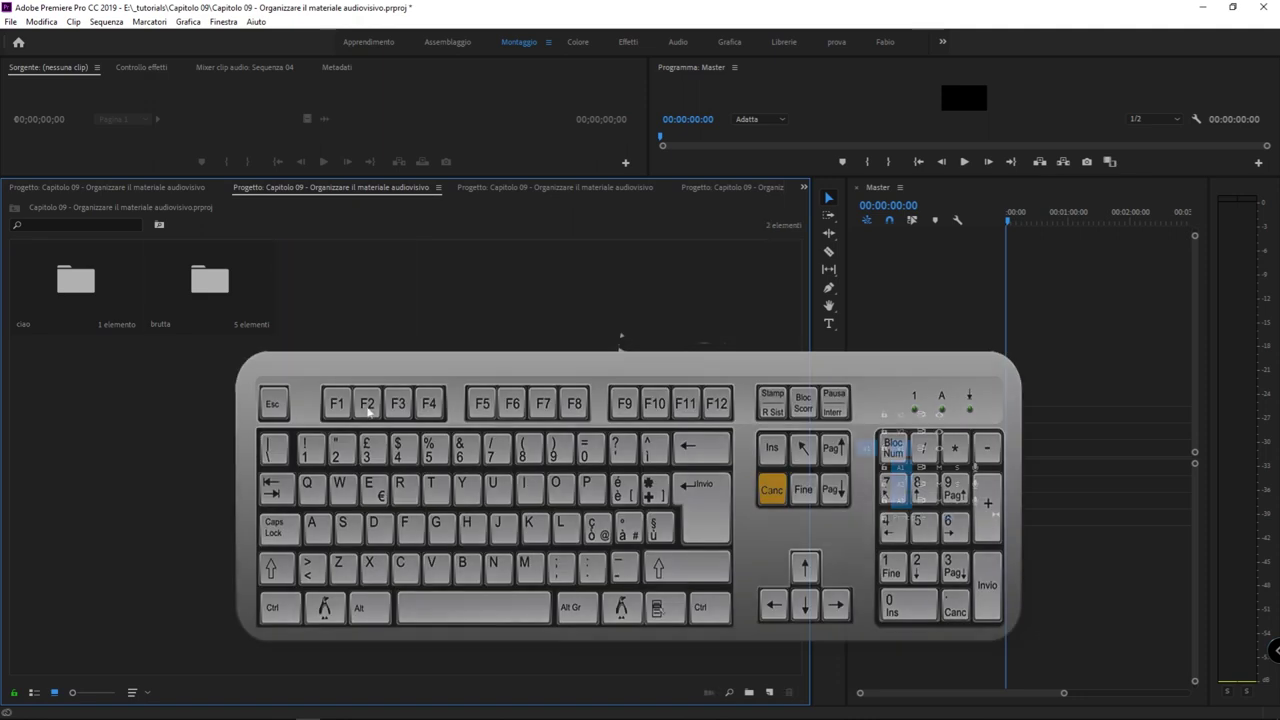
key("ctrl+z")
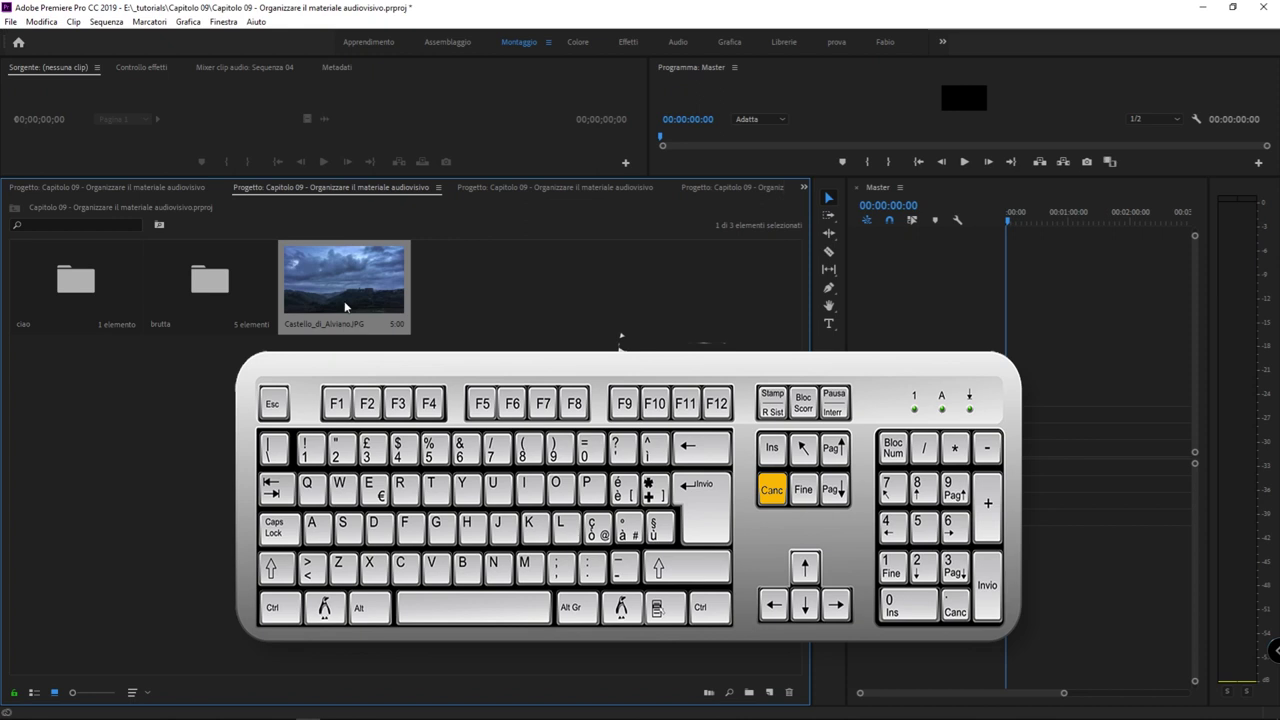
key("Delete")
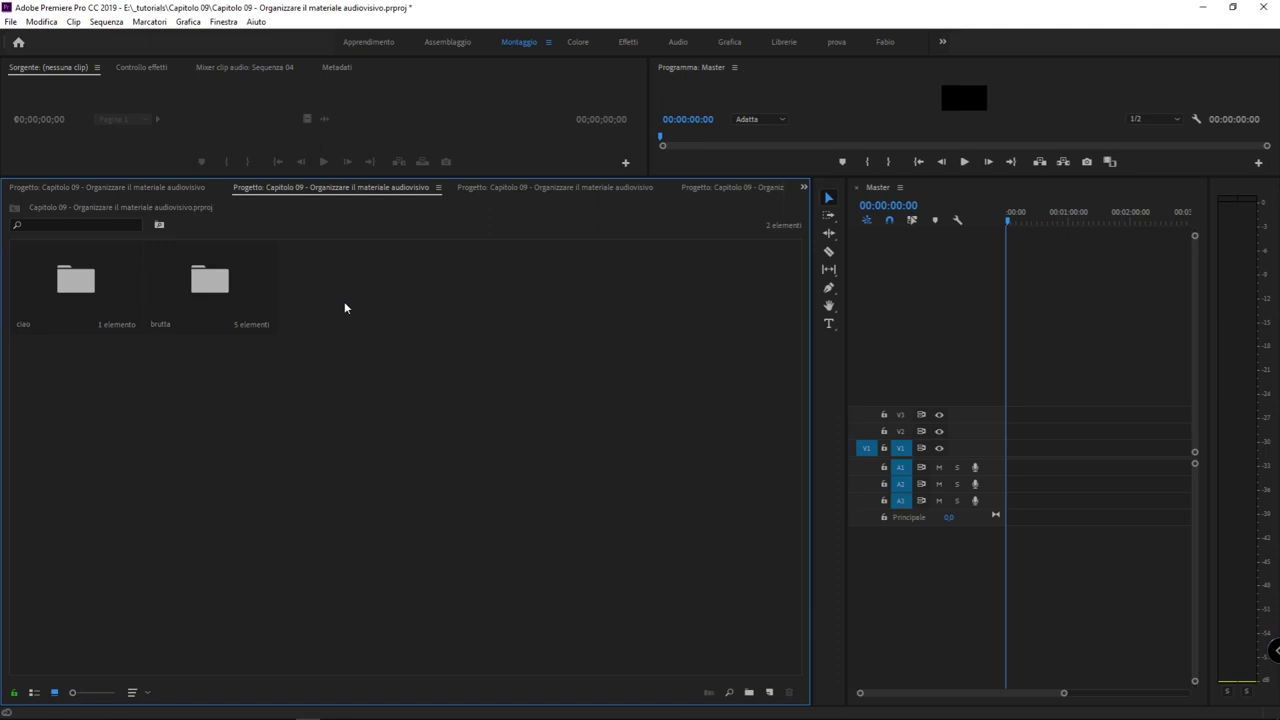
Open the brutta bin in its own panel and select the 7Q5A1983.MOV clip.
double_click(228, 300)
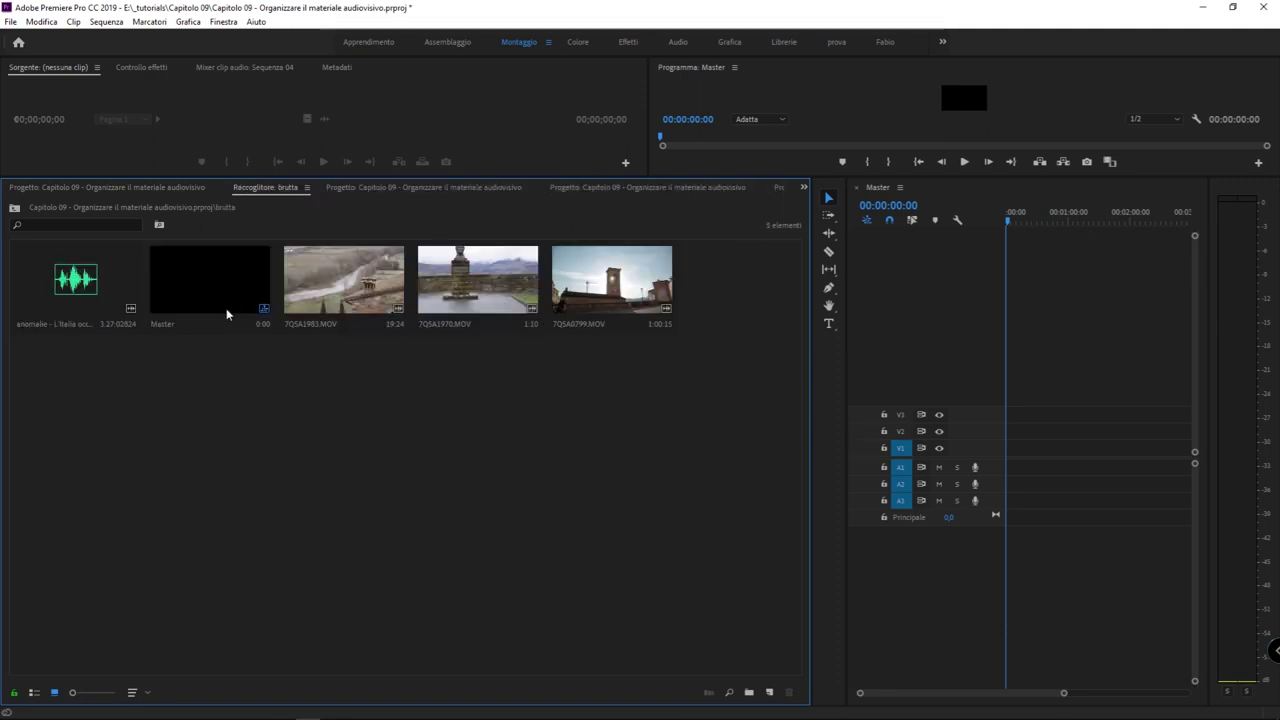
left_click(314, 328)
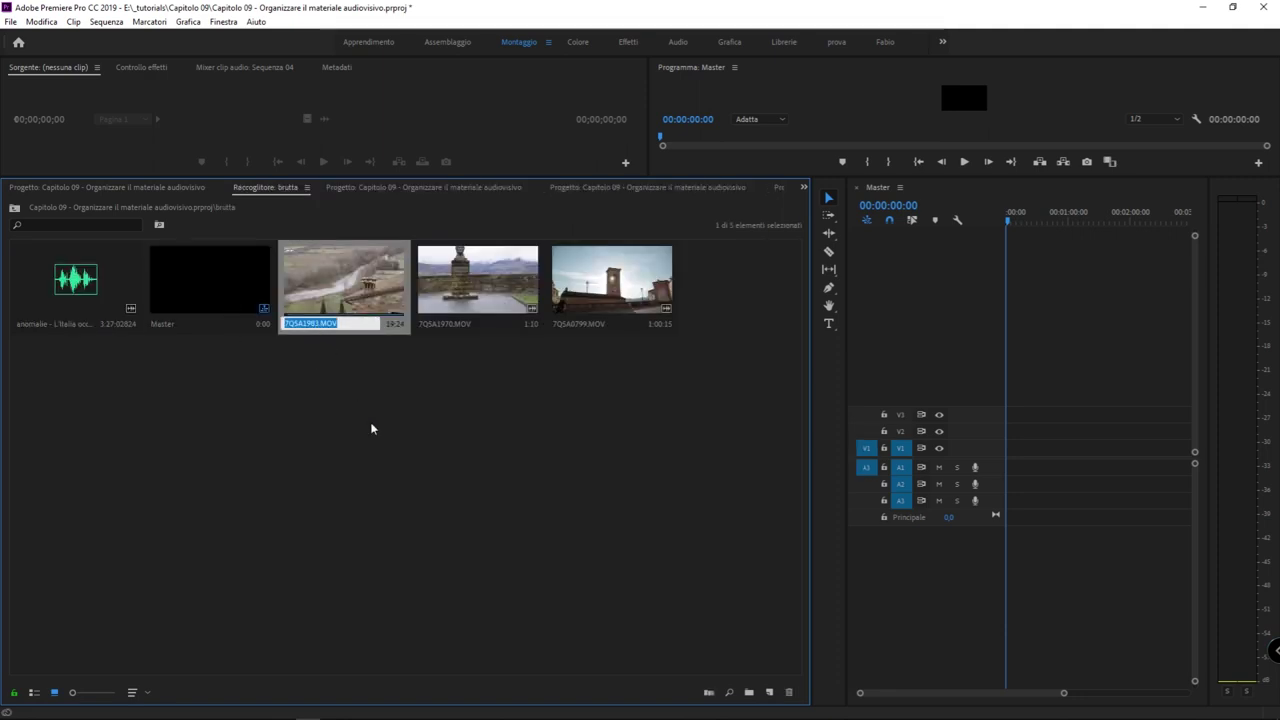